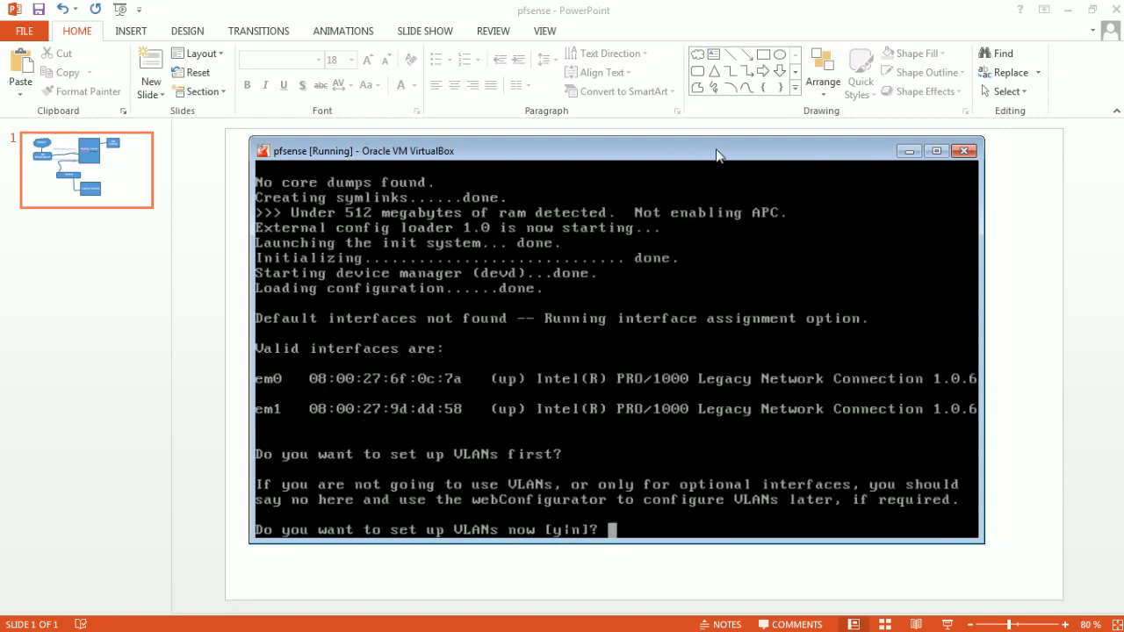
- Decline VLAN setup in the pfSense console and assign em0 as the WAN interface
type("n")
key("Return")
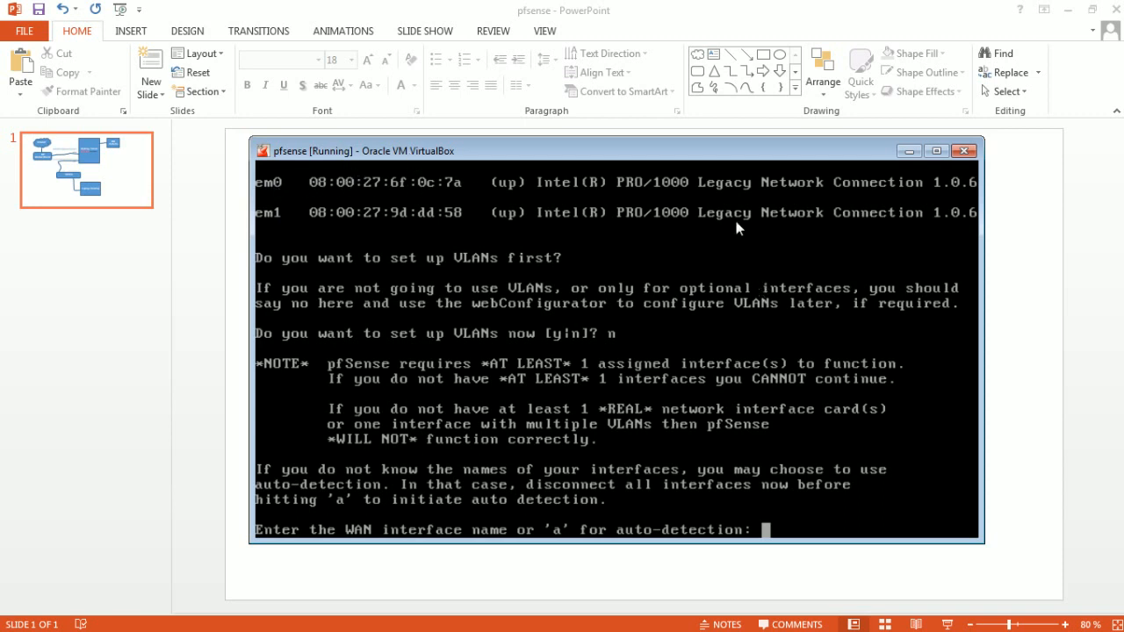
type("em0")
key("Return")
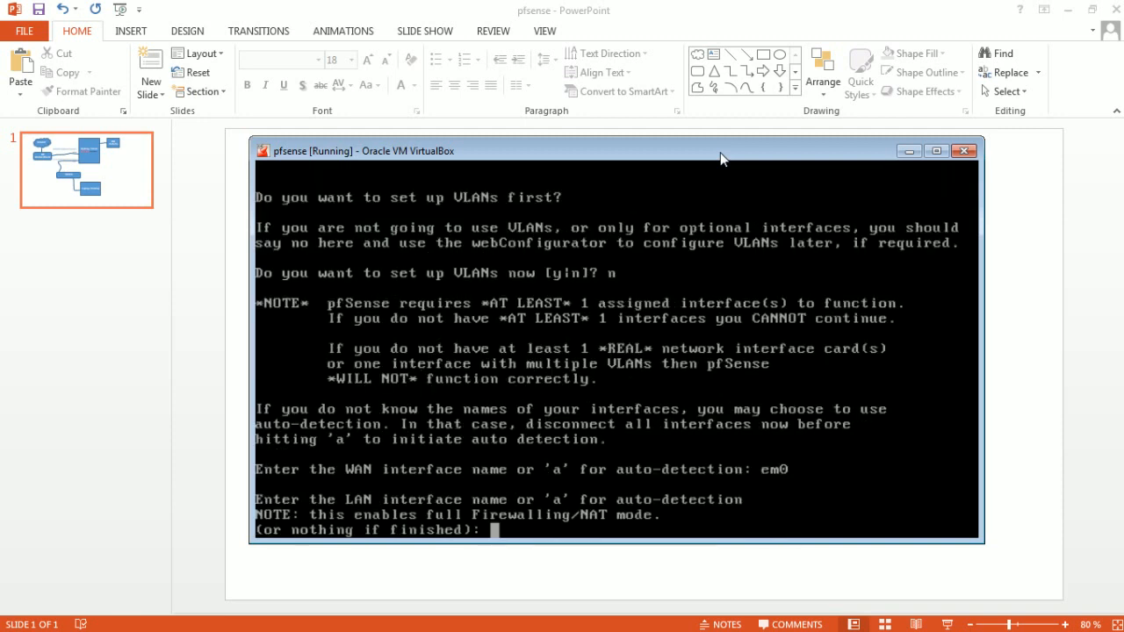
- Assign em1 as the LAN interface, skip the optional interface, and accept the interface assignment
type("em1")
key("Return")
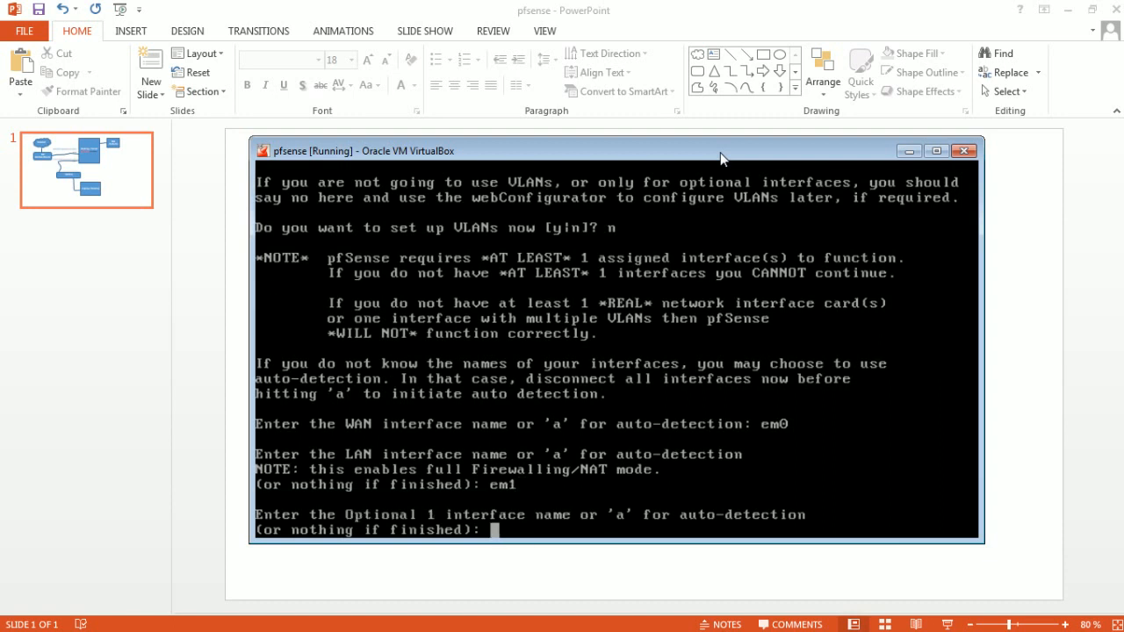
key("Return")
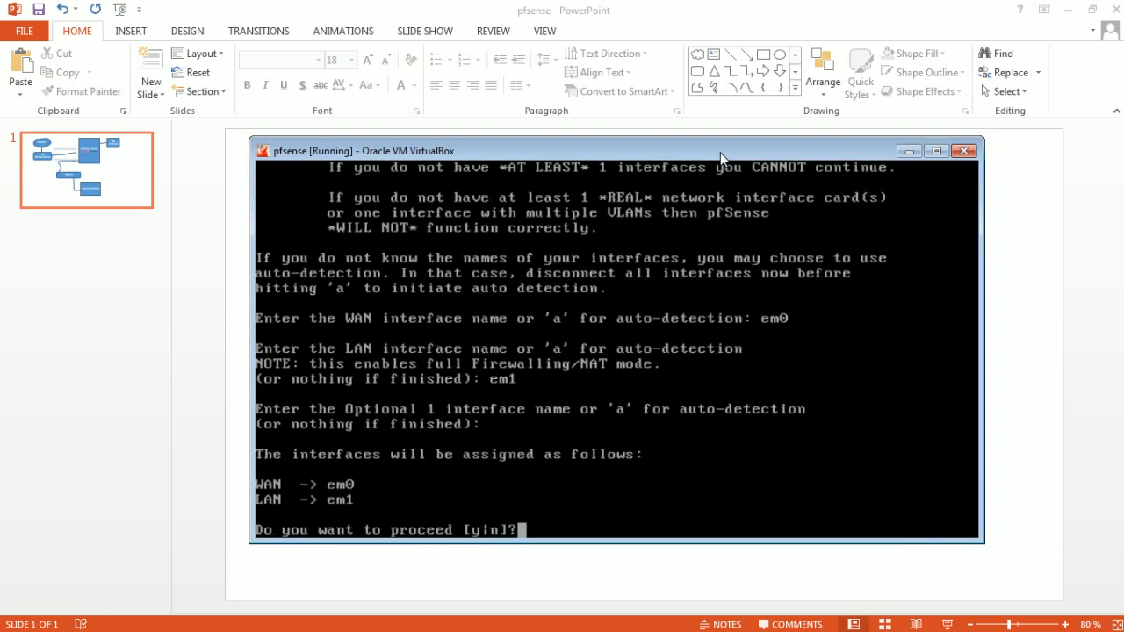
type("y")
key("Return")
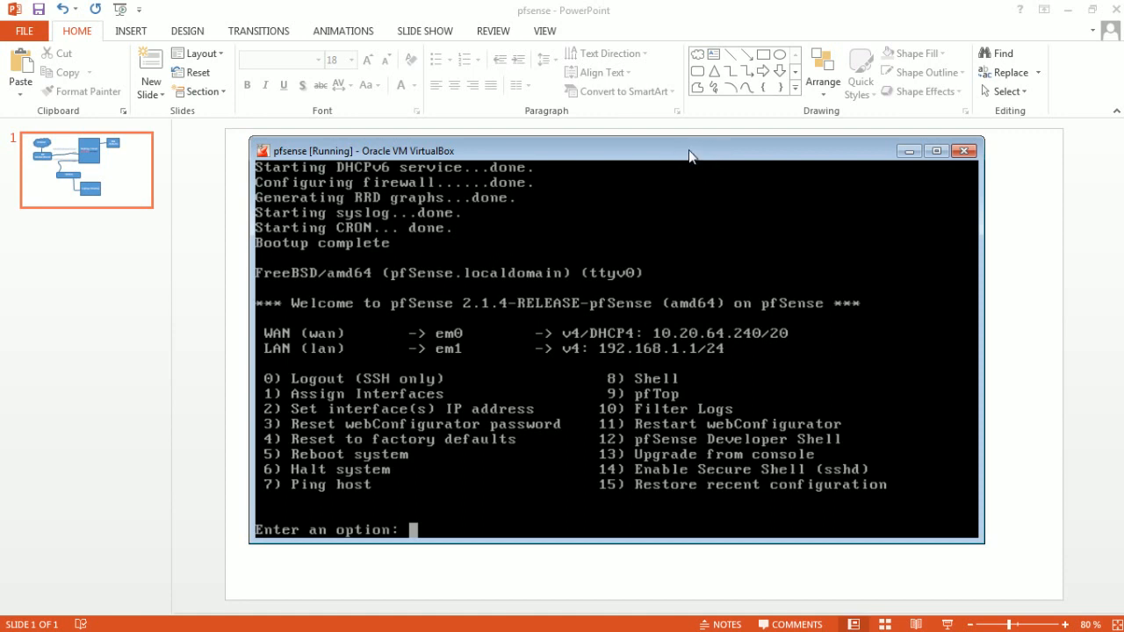
- Switch to the web browser, load 192.168.1.1 in a new tab, and proceed past the certificate warning
left_click_drag(690, 154, 687, 155)
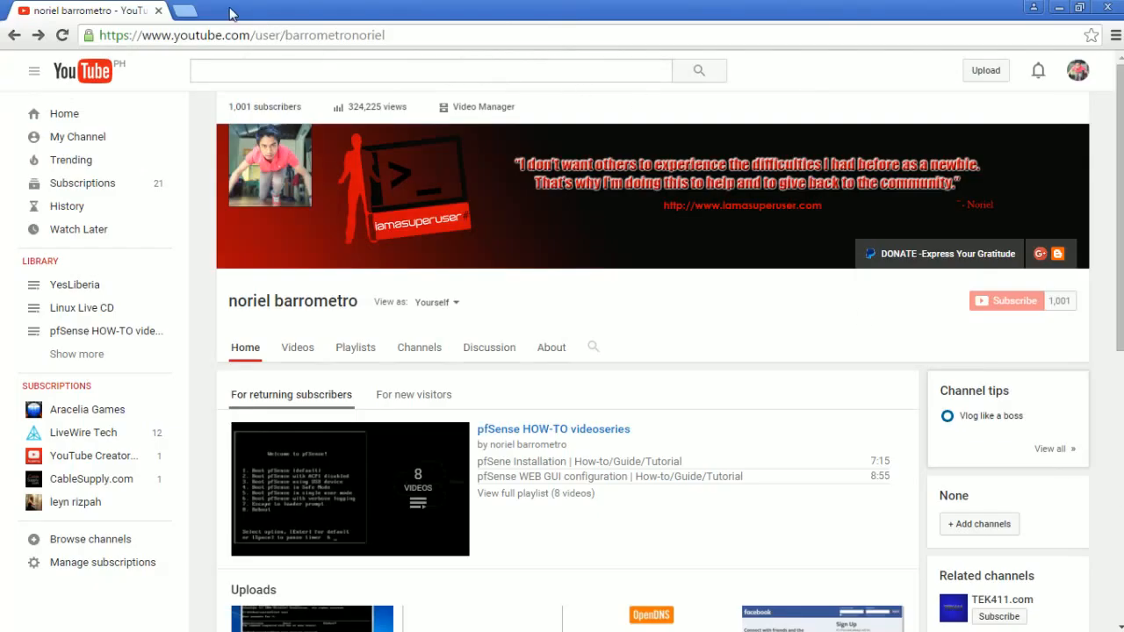
left_click(187, 9)
type("192")
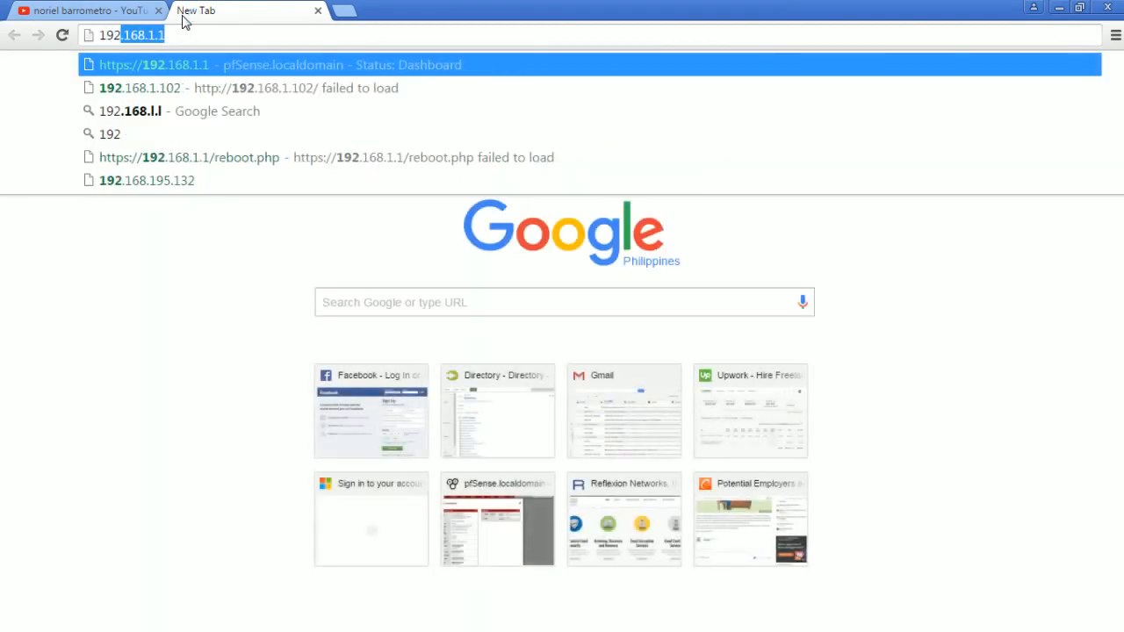
type(".168.1.1")
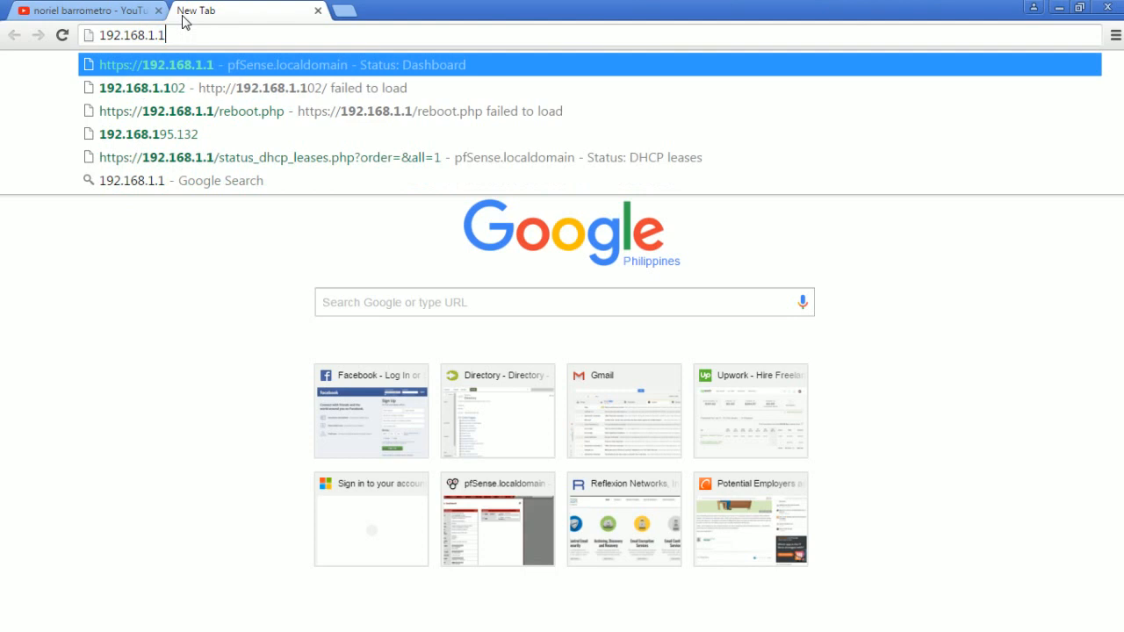
key("Return")
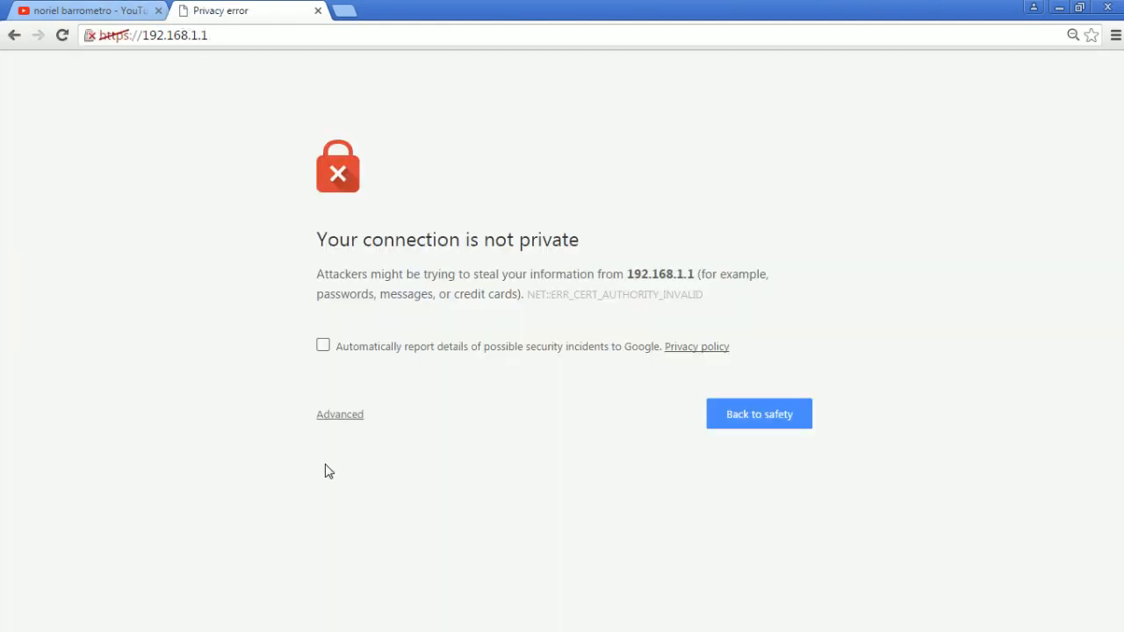
left_click(343, 422)
left_click(378, 553)
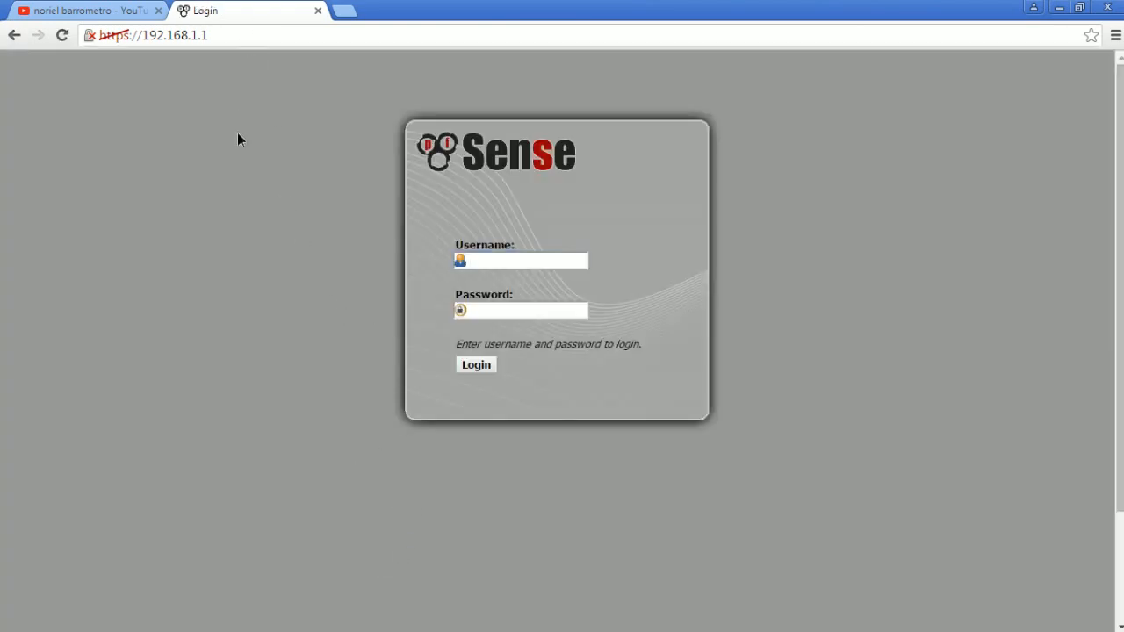
left_click(226, 37)
left_click(207, 115)
left_click(224, 36)
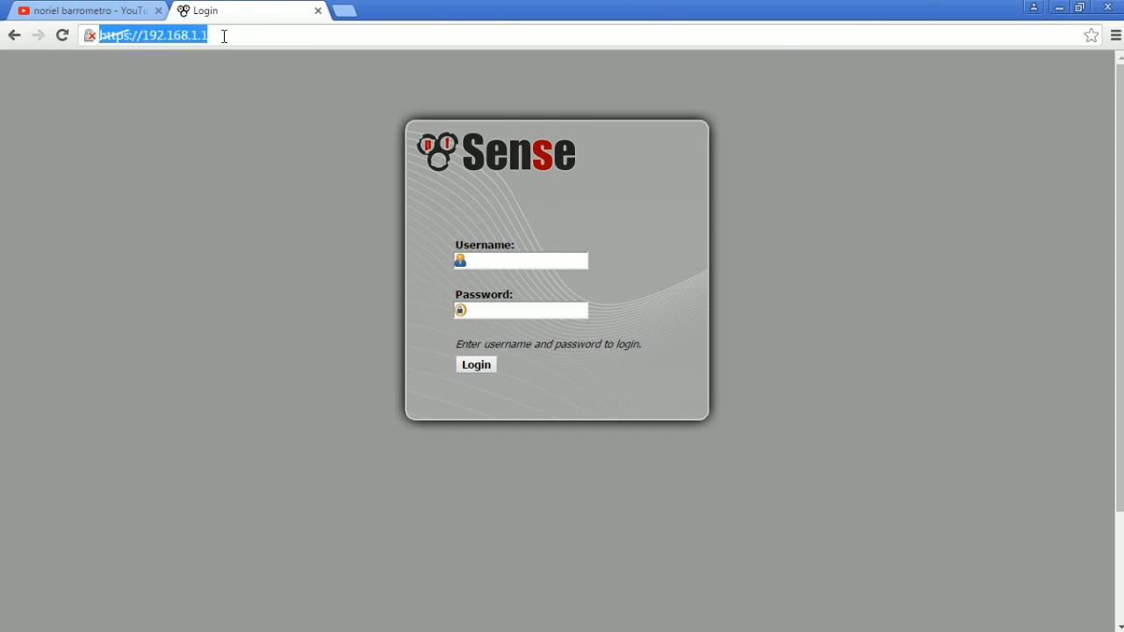
left_click(224, 36)
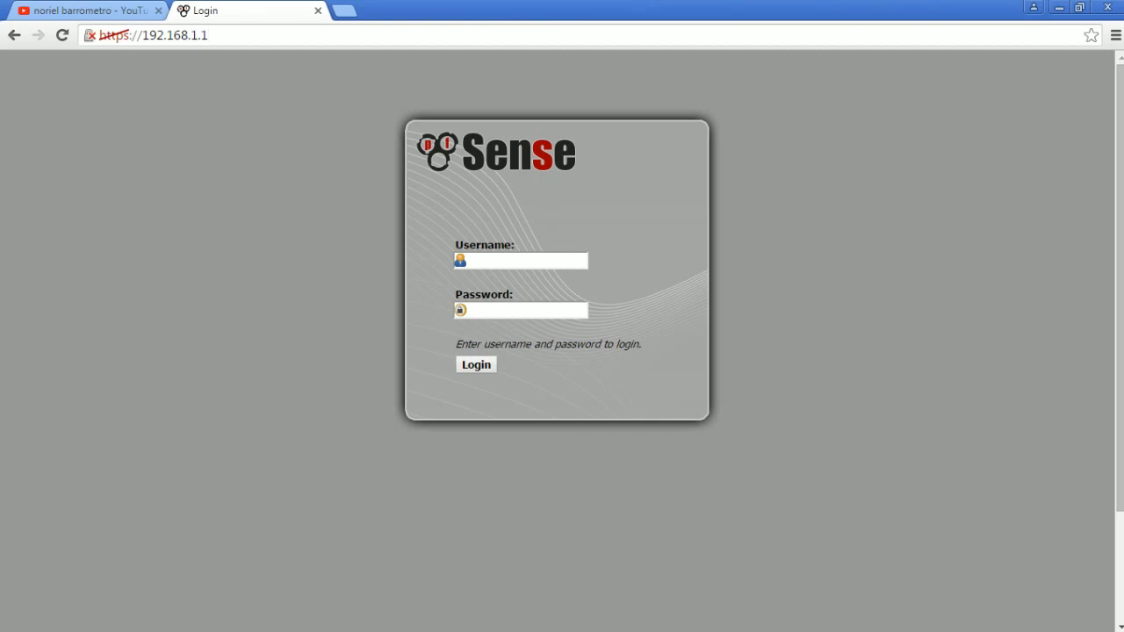
- Switch to VirtualBox Manager, open the pfsense machine's network settings, and compare Adapter 1 with Adapter 2
key("alt+Tab")
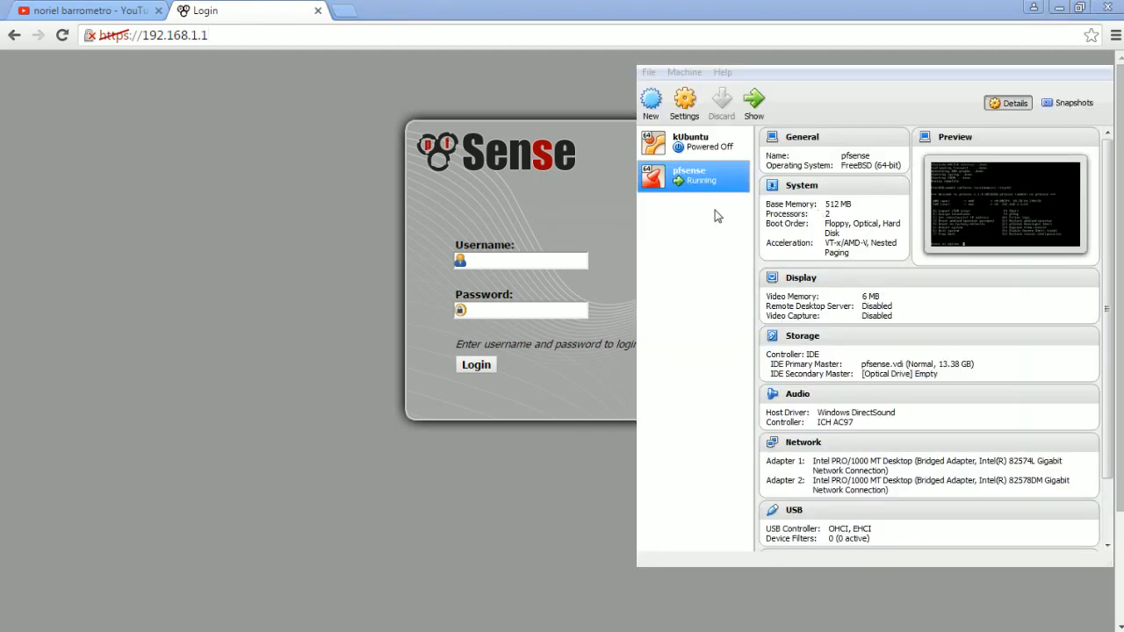
left_click(714, 214)
left_click(684, 104)
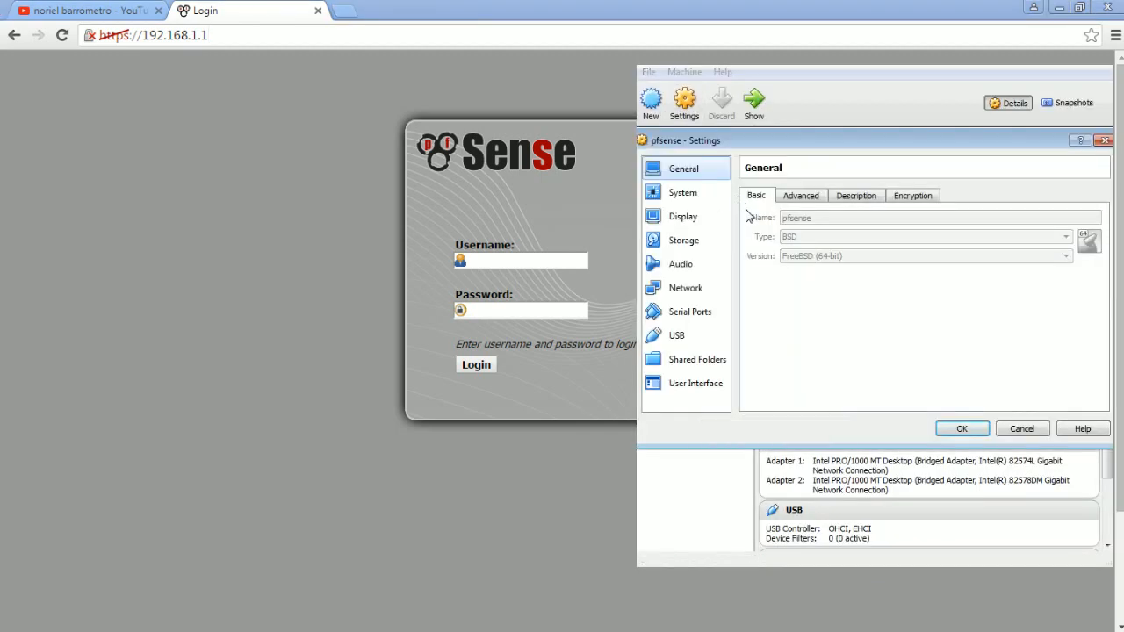
left_click(687, 286)
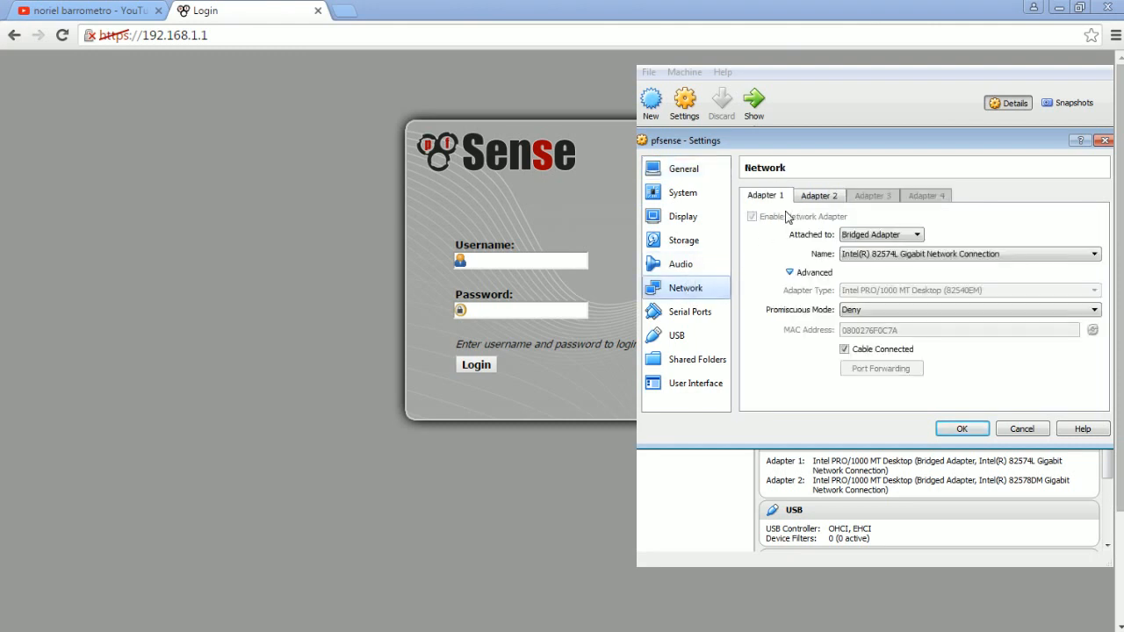
left_click(817, 198)
left_click(774, 200)
left_click(813, 202)
left_click(785, 201)
left_click(817, 201)
left_click(778, 202)
left_click(479, 85)
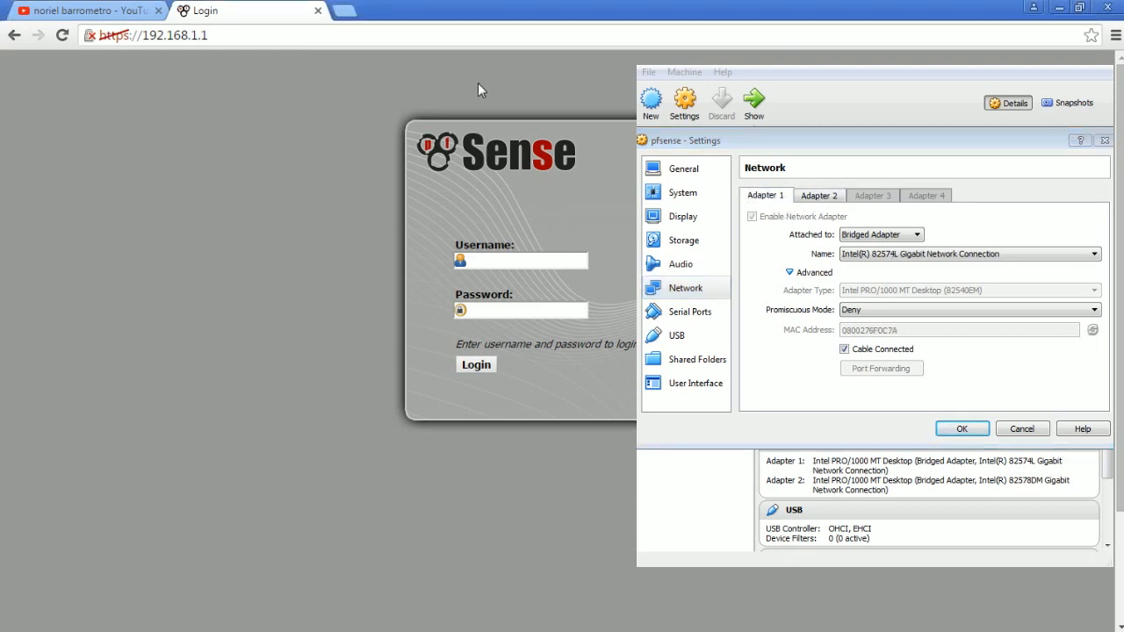
left_click(261, 40)
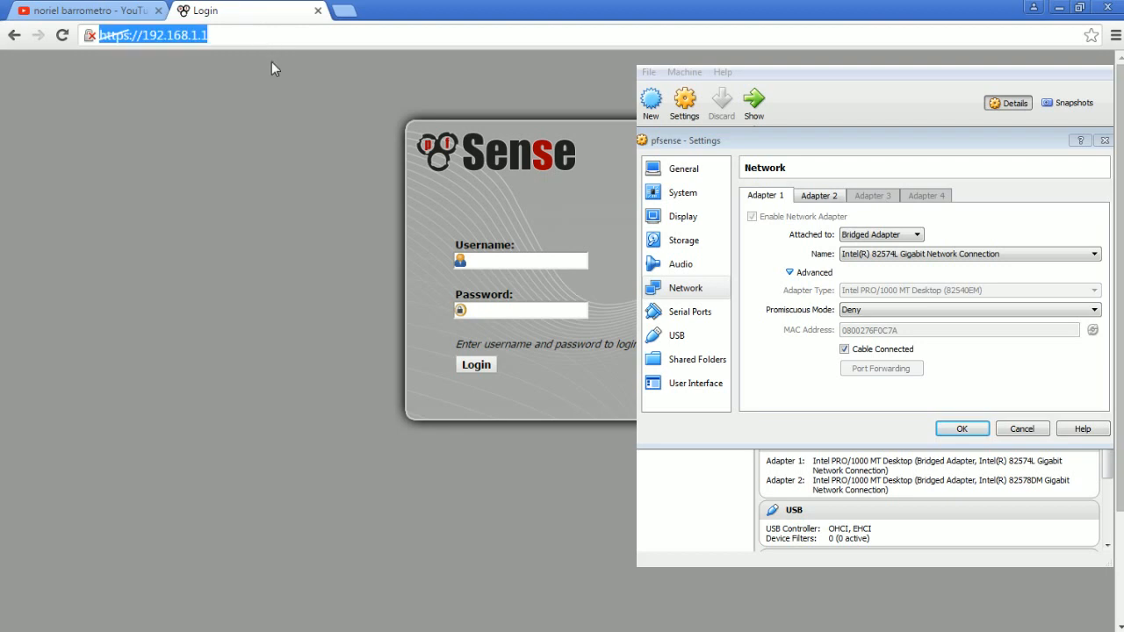
left_click(260, 44)
left_click(258, 35)
left_click(261, 83)
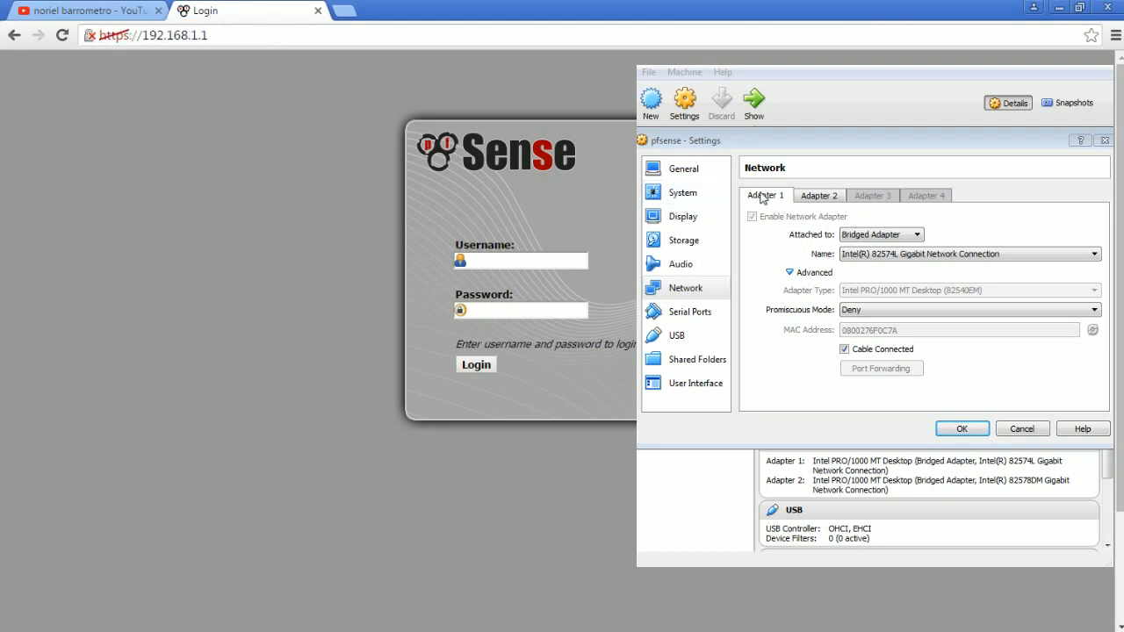
- Recheck both adapters of the virtual machine and view the host's Network Connections list
left_click(825, 197)
left_click(779, 197)
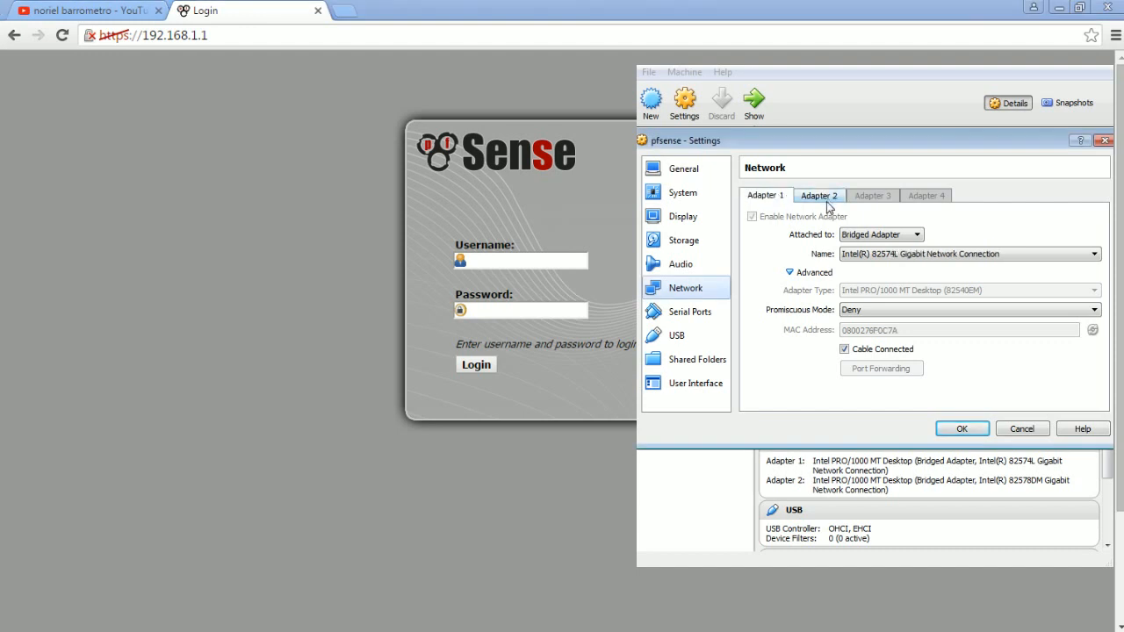
left_click(804, 200)
left_click(780, 198)
key("alt+Tab")
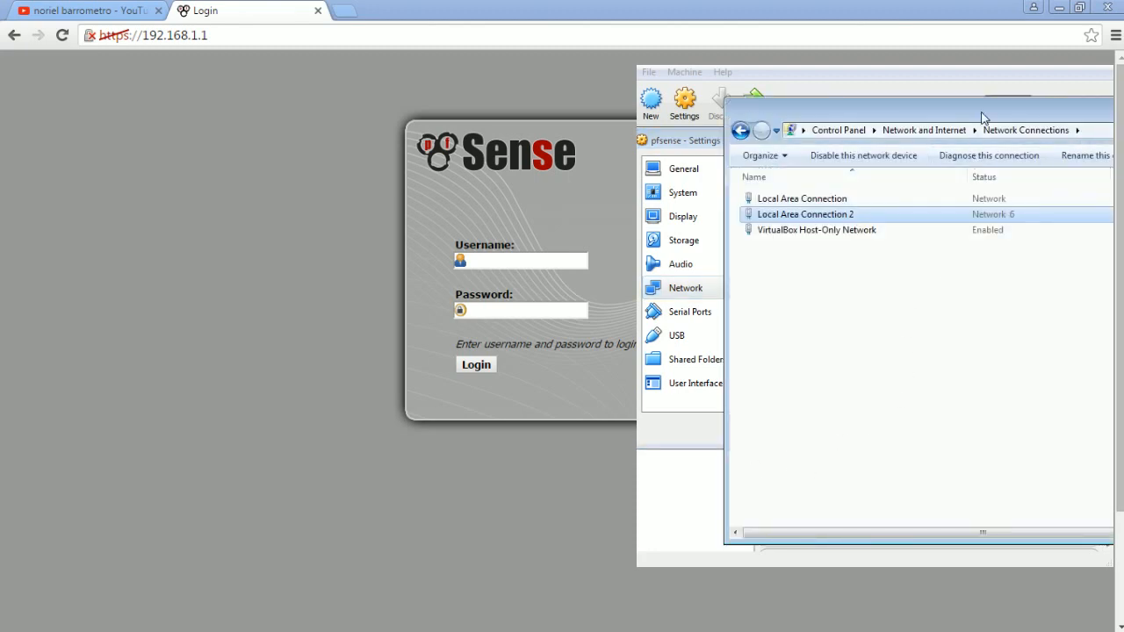
left_click_drag(982, 116, 401, 120)
left_click(1026, 112)
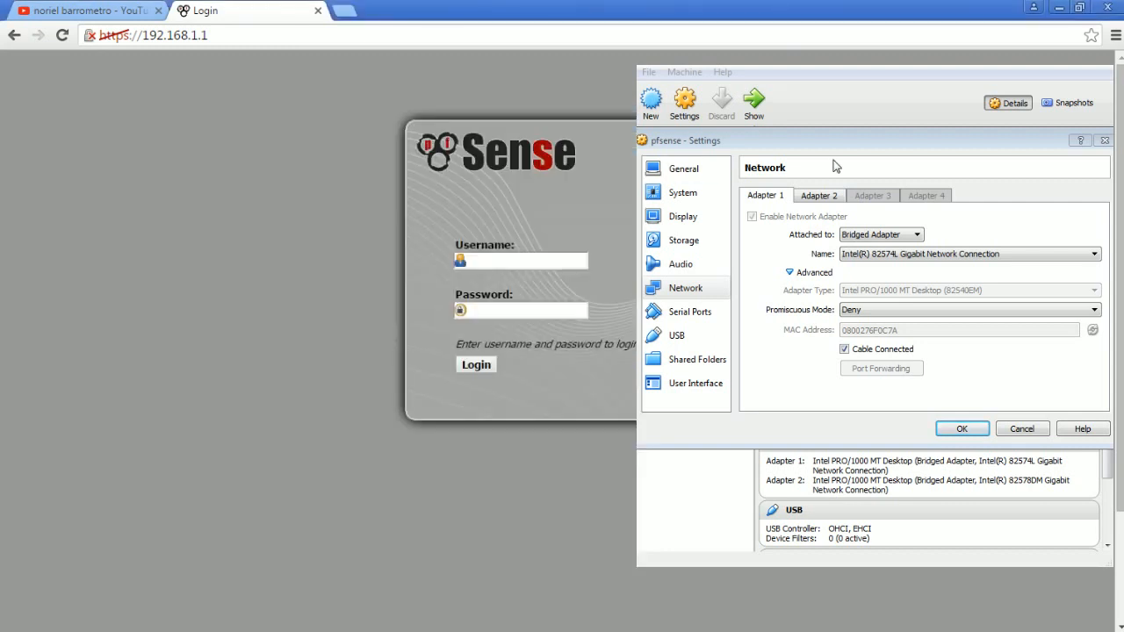
- Review the physical network card bridged to each adapter and the attachment types offered for Adapter 1
left_click_drag(836, 142, 845, 130)
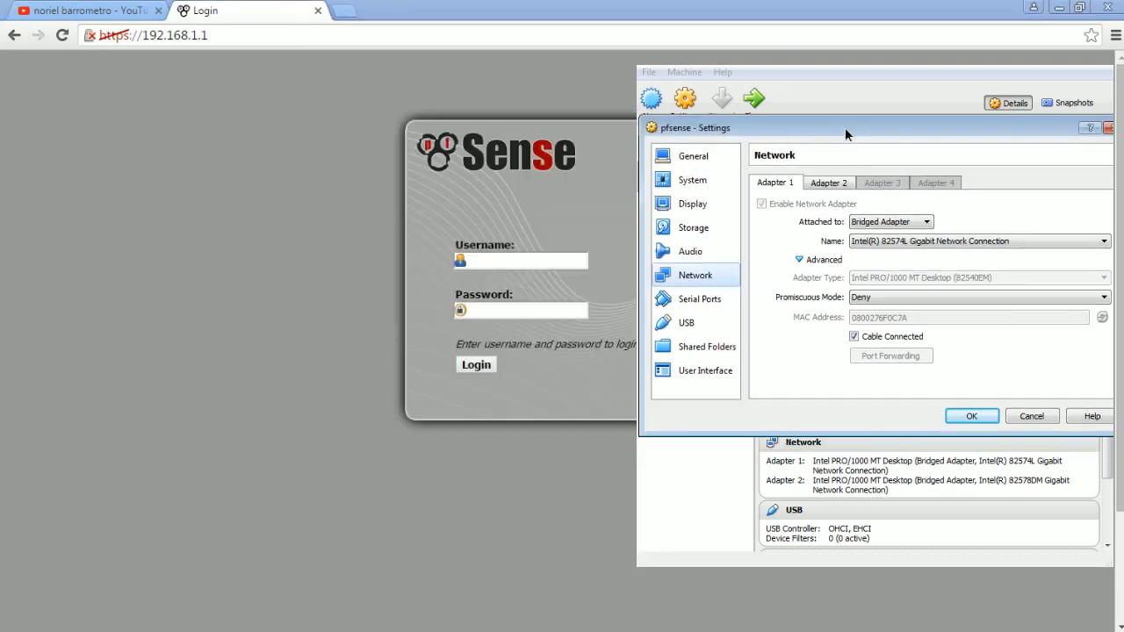
left_click(825, 186)
left_click(792, 188)
left_click(835, 191)
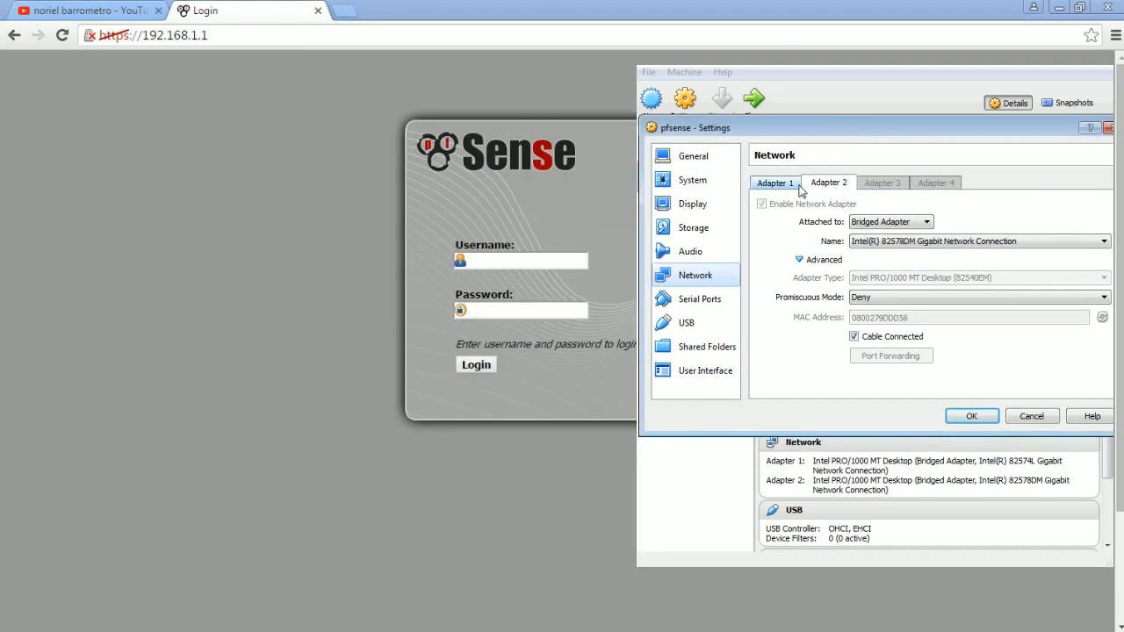
left_click(796, 187)
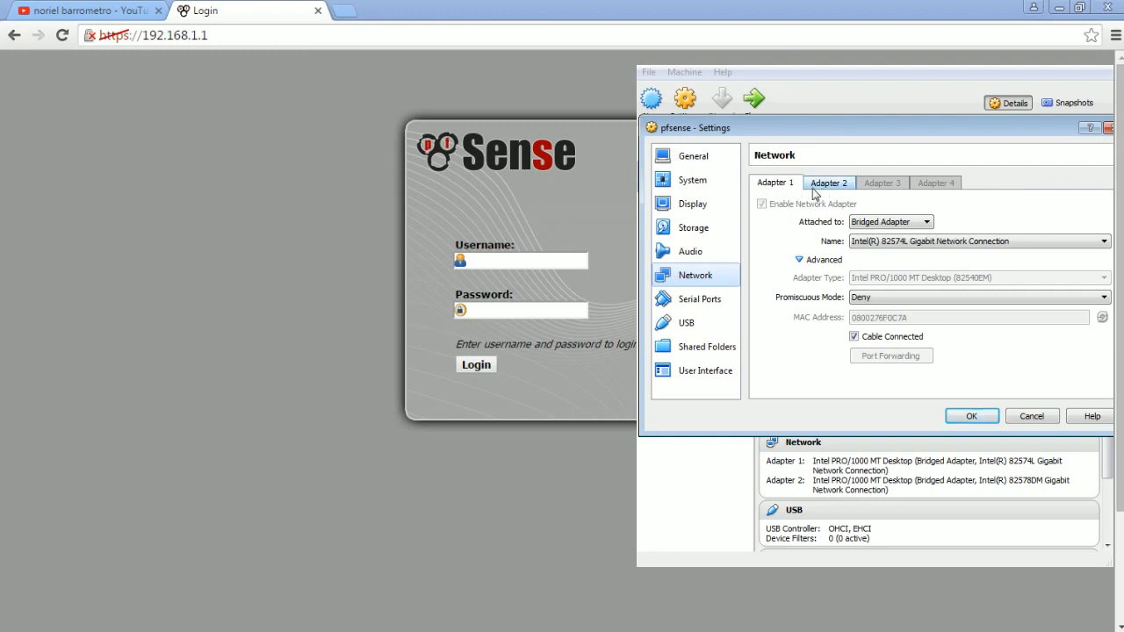
left_click(873, 222)
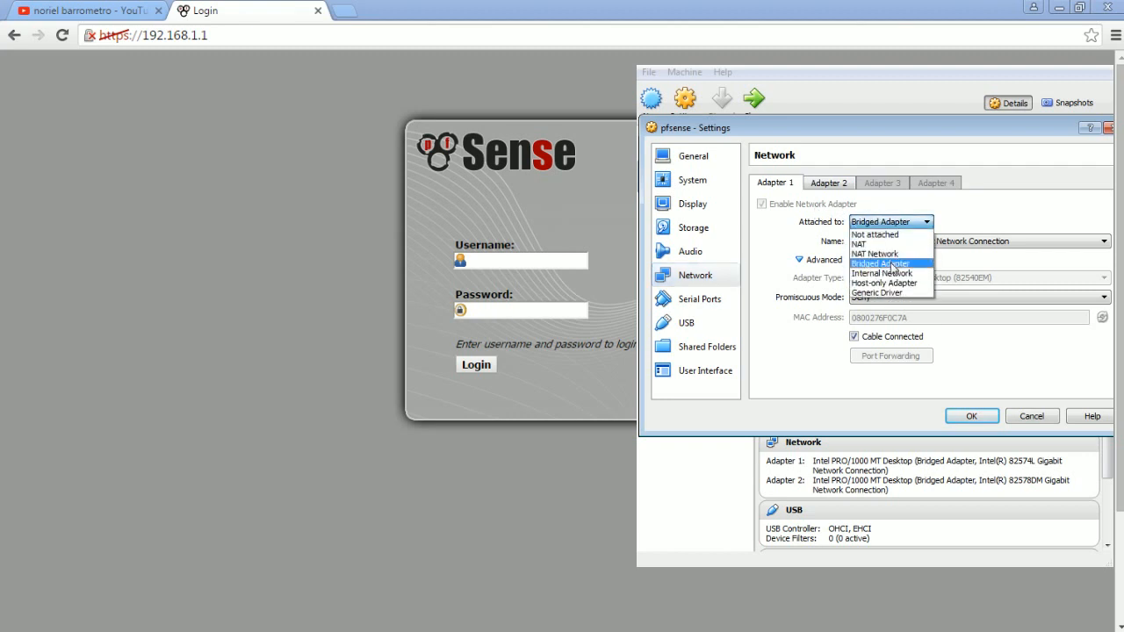
left_click(812, 215)
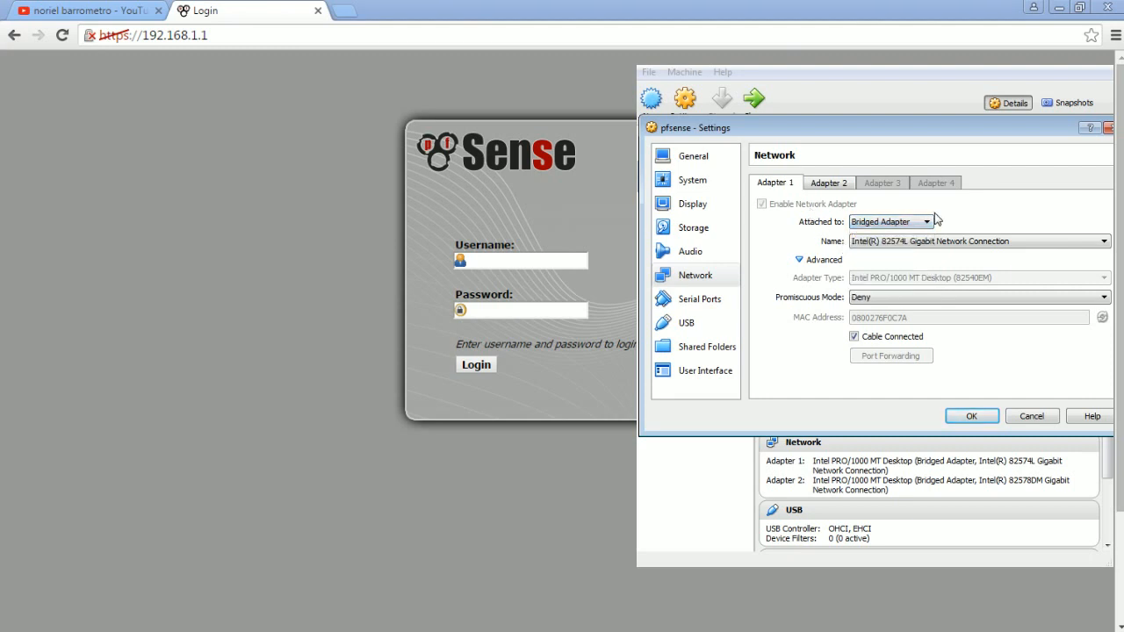
- Compare the bridged settings of Adapter 1 and Adapter 2 once more and close the machine settings
left_click(822, 186)
left_click(802, 187)
left_click(837, 185)
left_click(792, 182)
left_click(830, 186)
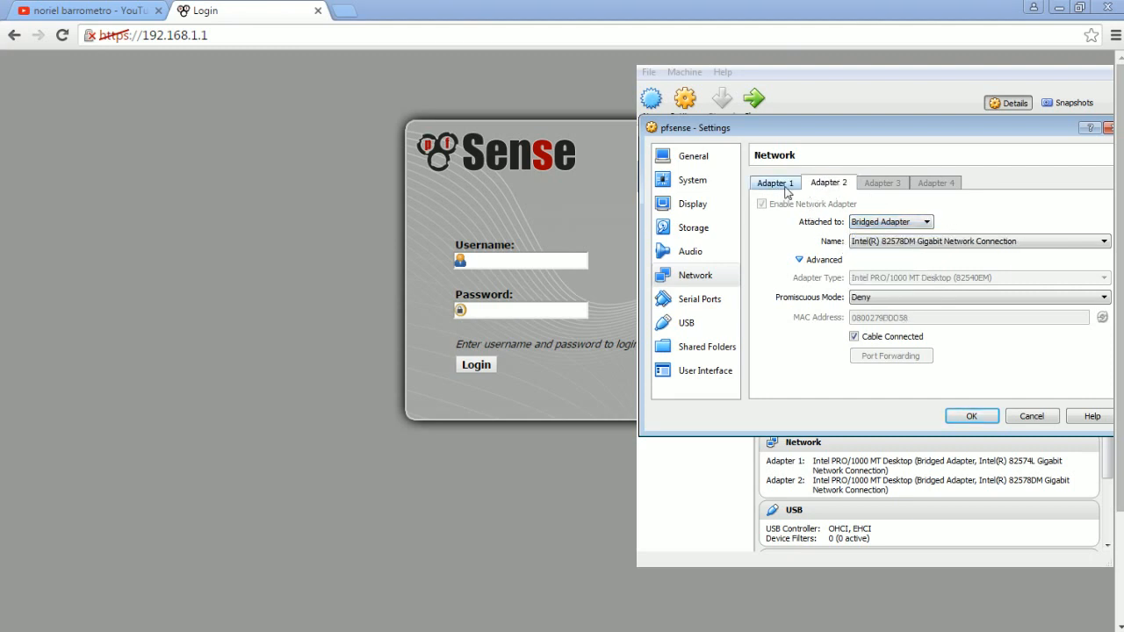
left_click(785, 187)
left_click(830, 186)
left_click(785, 186)
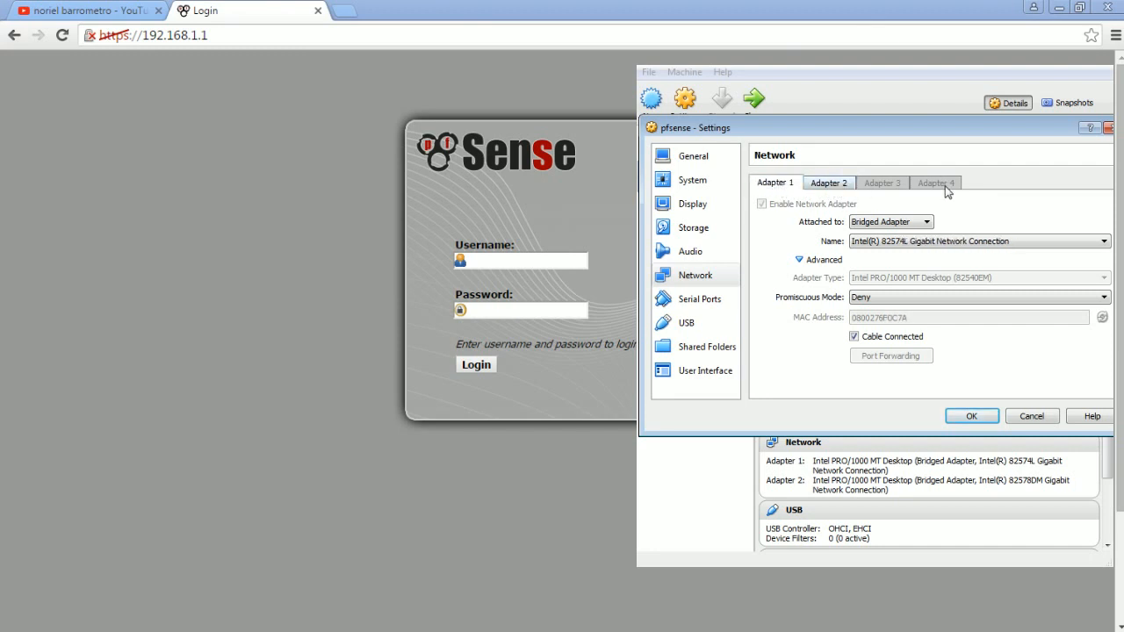
left_click_drag(1017, 131, 1020, 134)
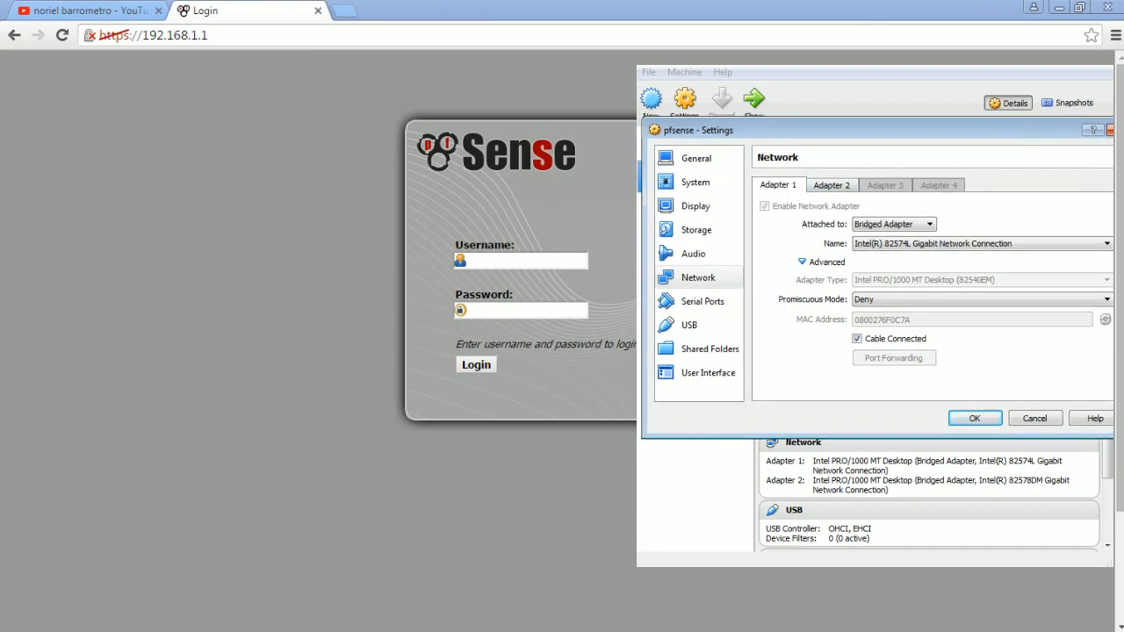
left_click(1109, 130)
- Log in to the pfSense web interface with the username admin and the account password
left_click(559, 264)
type("admin")
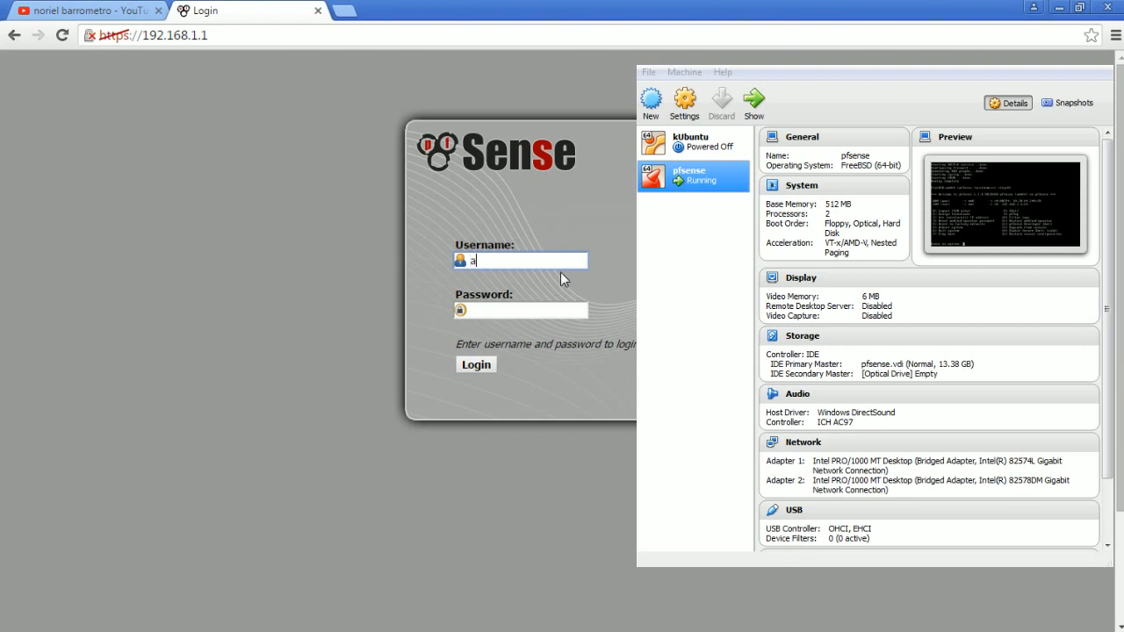
key("Tab")
type("pfsense")
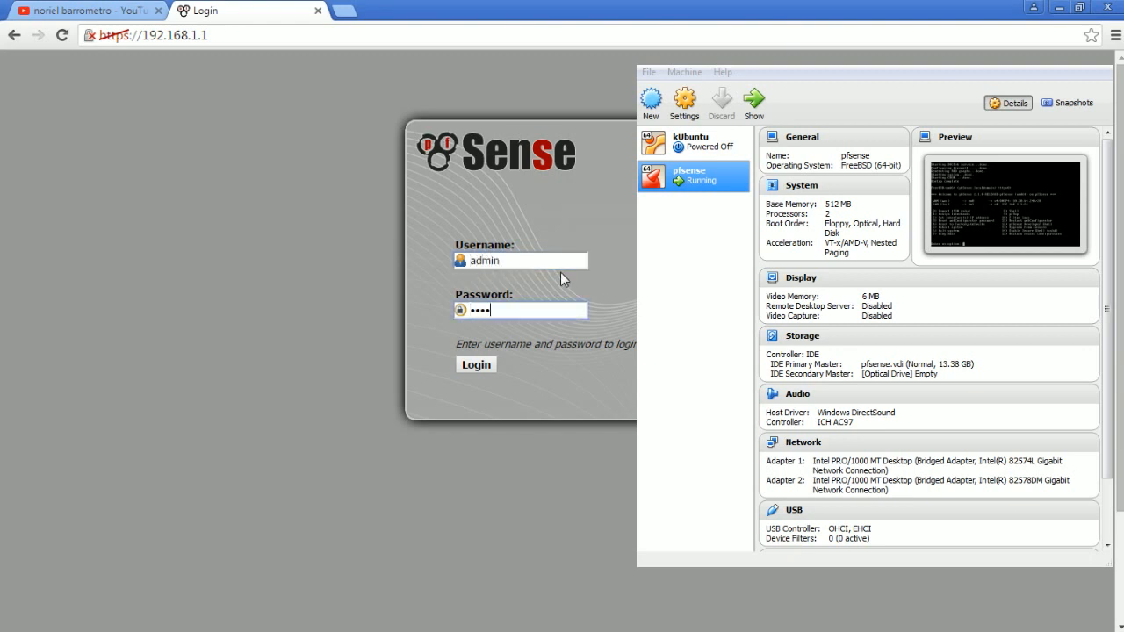
key("Return")
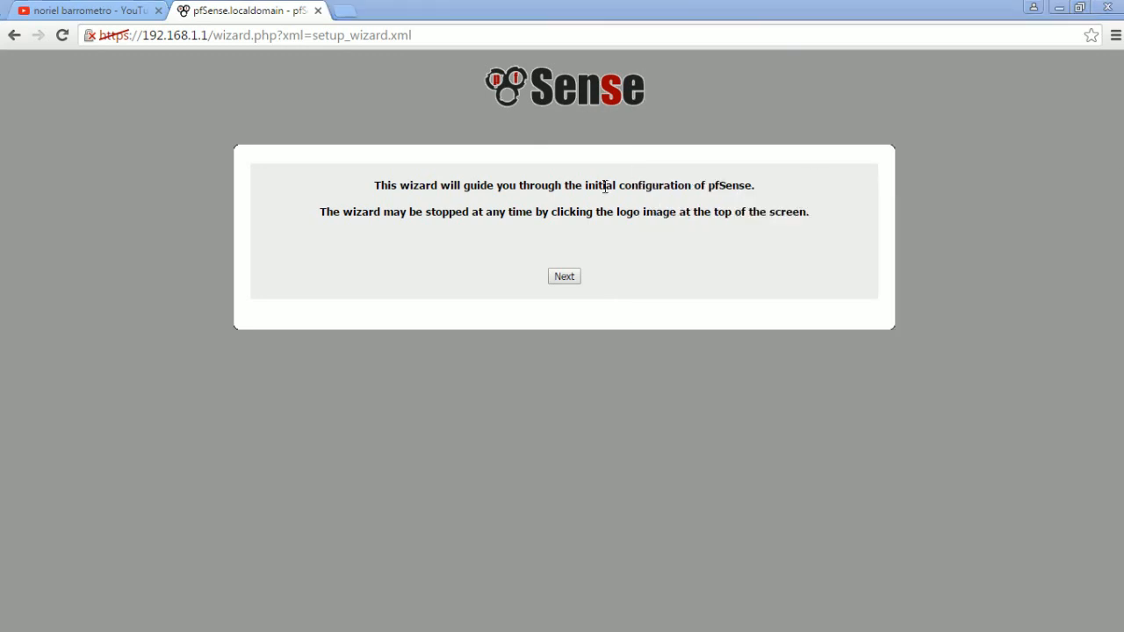
- Start the setup wizard and set the domain to iamasuperuser in the general information, keeping the default hostname and DNS settings
left_click(523, 218)
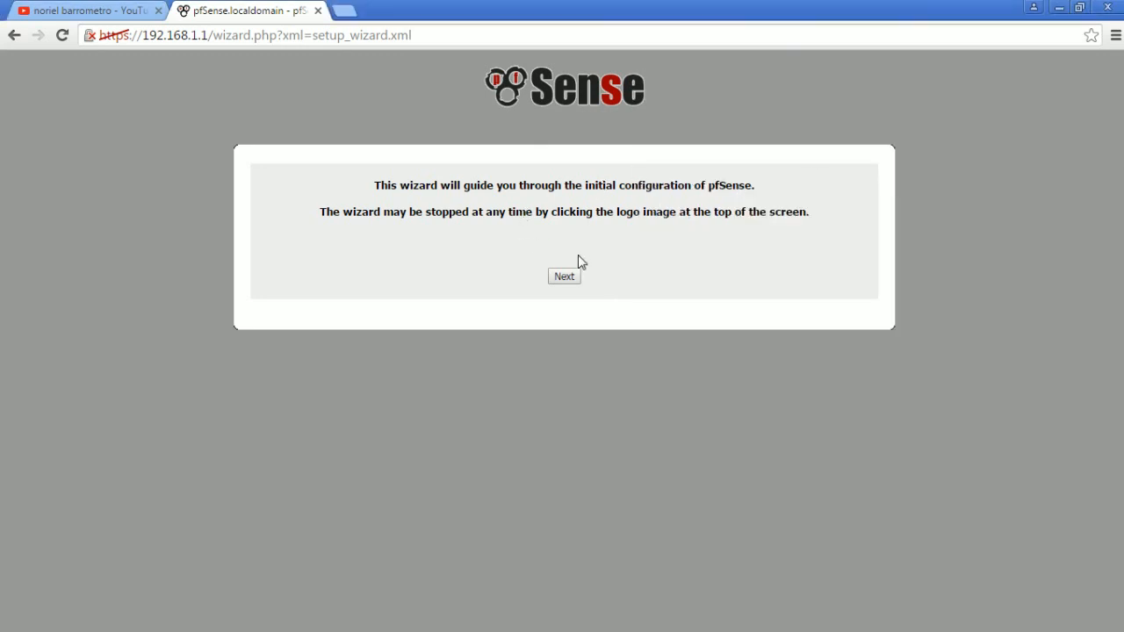
left_click(569, 277)
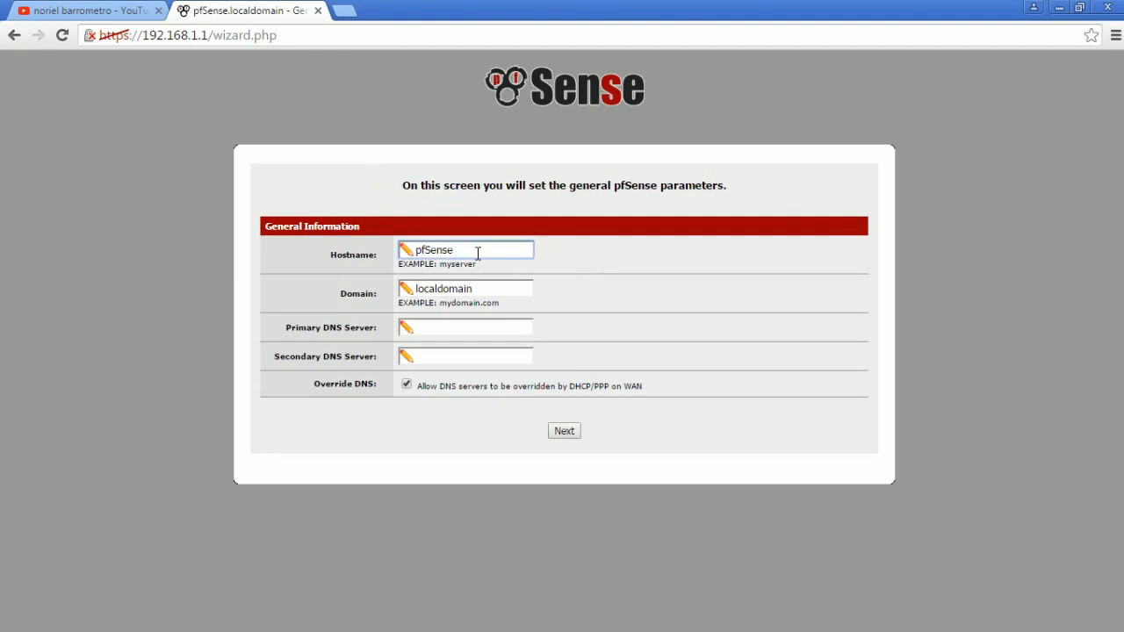
double_click(444, 251)
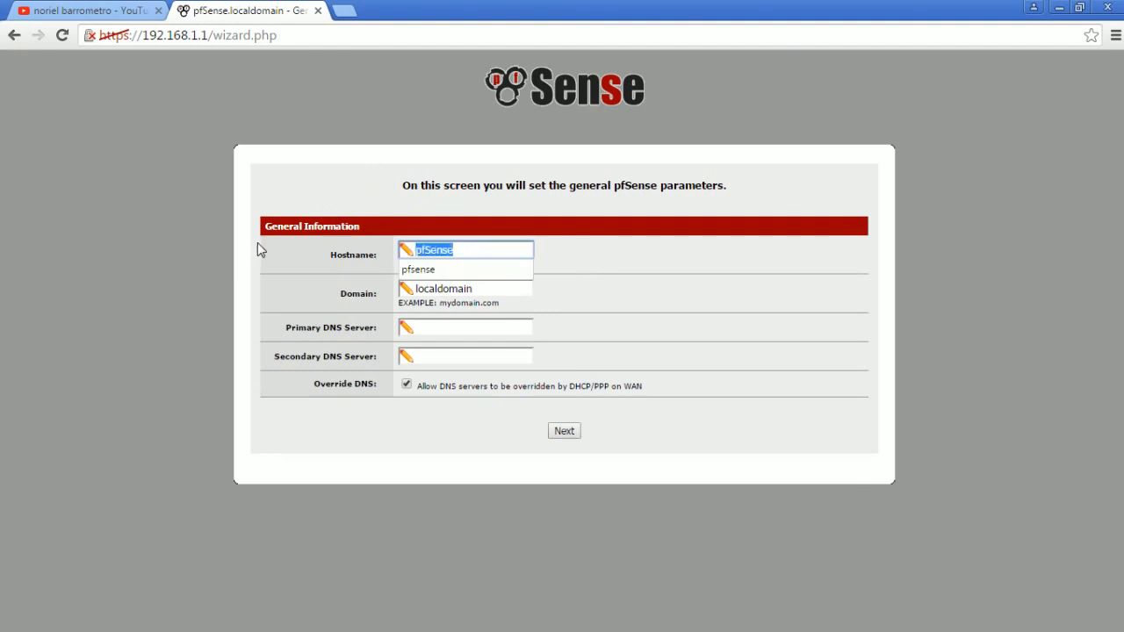
left_click(369, 299)
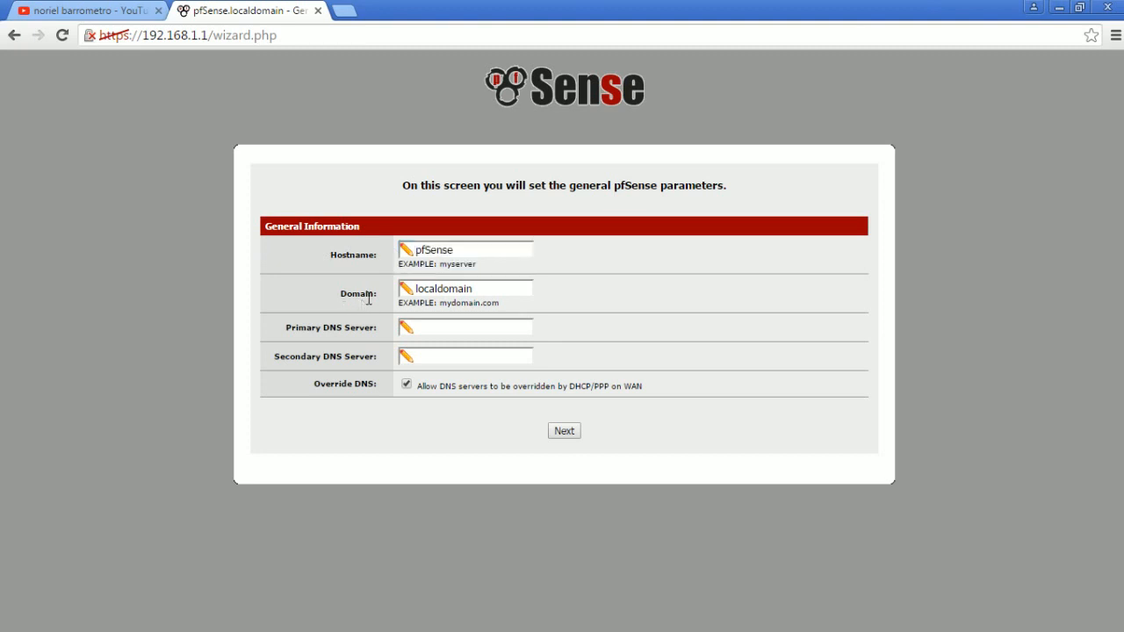
left_click_drag(487, 288, 353, 276)
type("iamasuperuser")
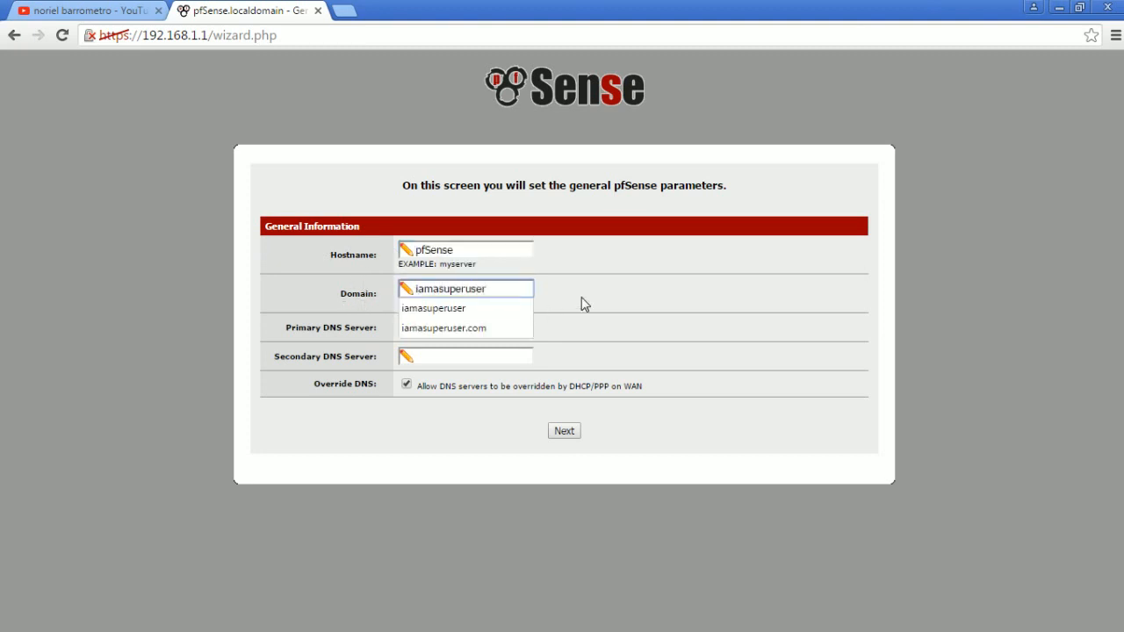
left_click(631, 282)
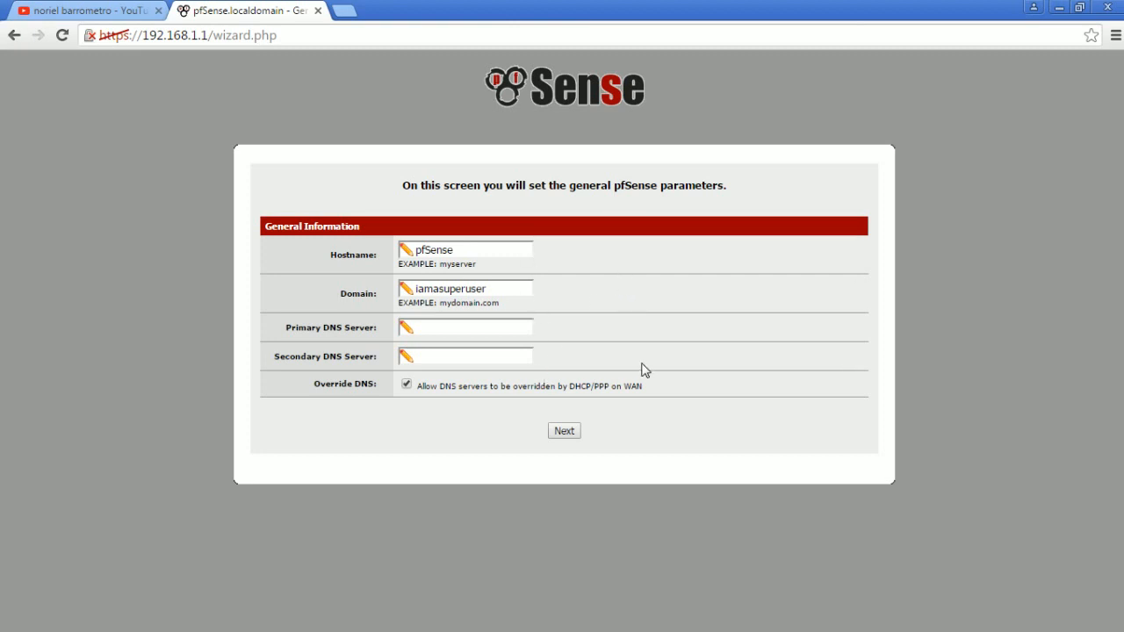
left_click(564, 432)
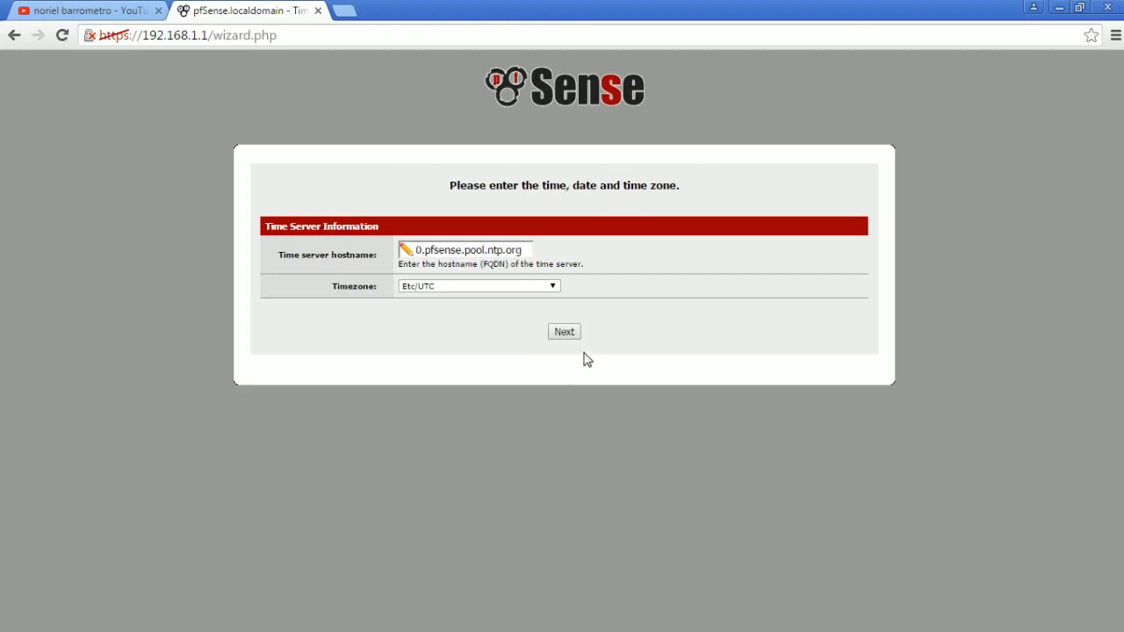
- Set the wizard's timezone to Asia/Manila and keep the default time server
left_click(492, 293)
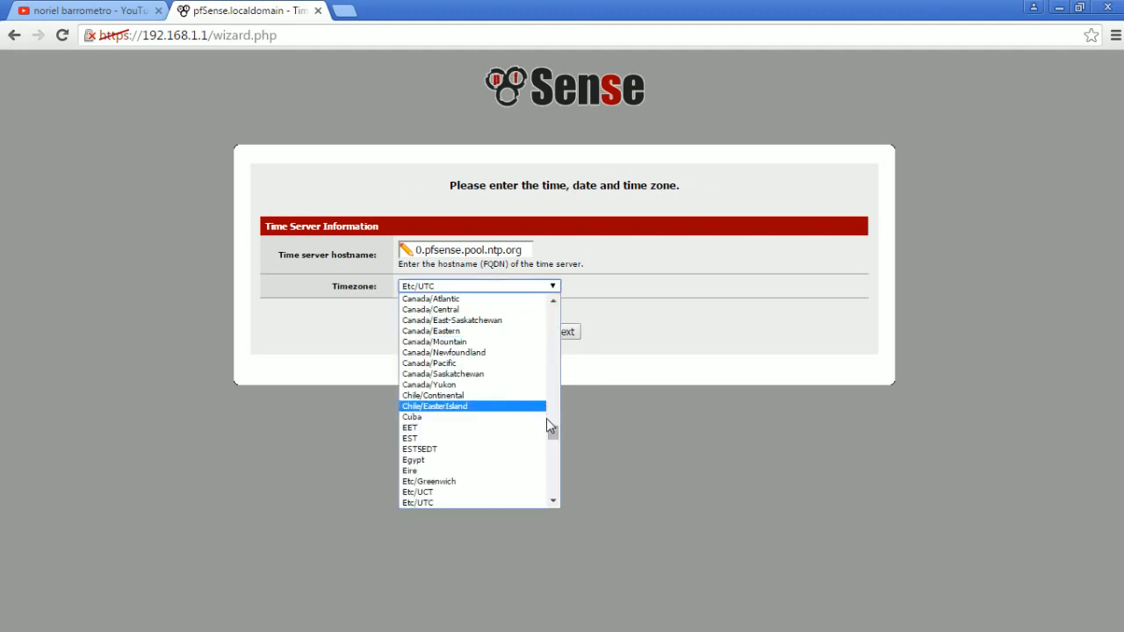
left_click_drag(551, 430, 551, 396)
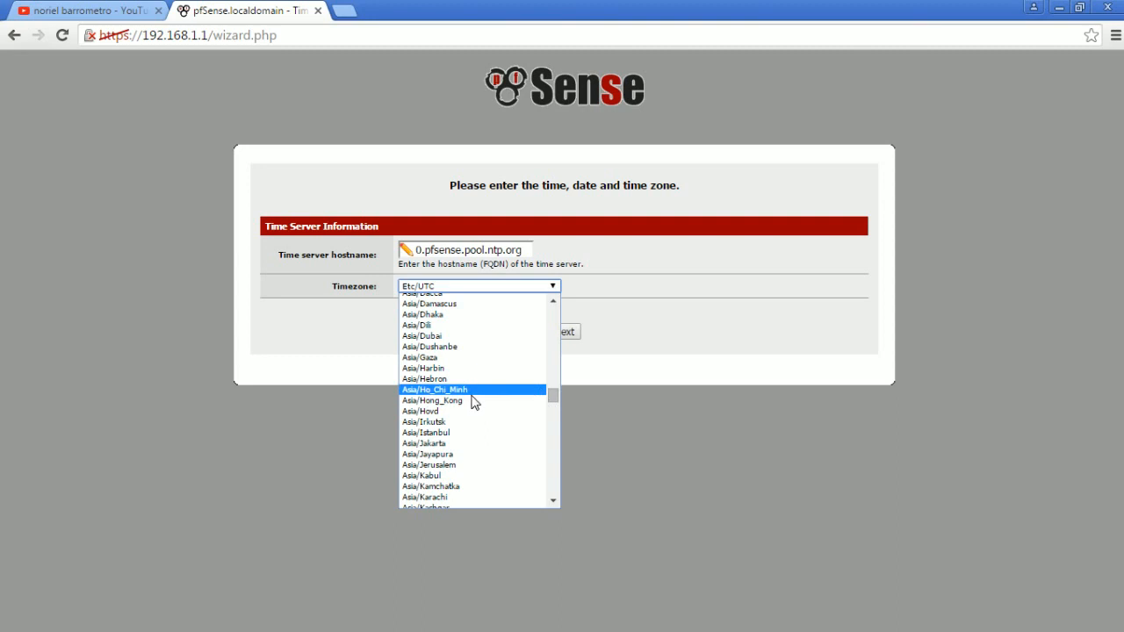
scroll(477, 417, "down", 5)
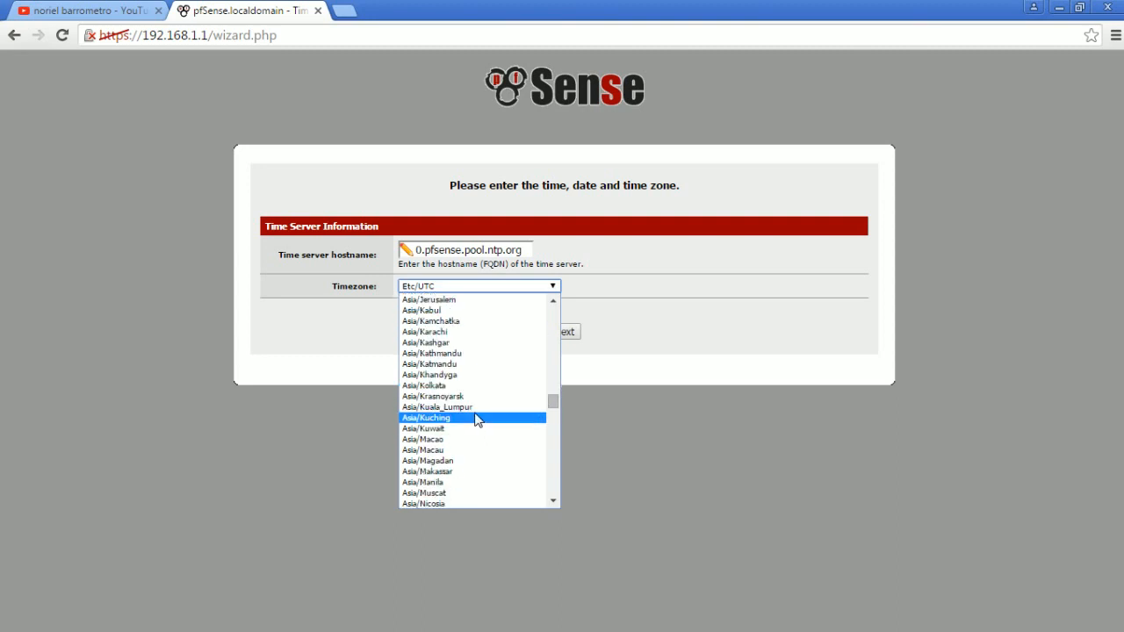
left_click(450, 482)
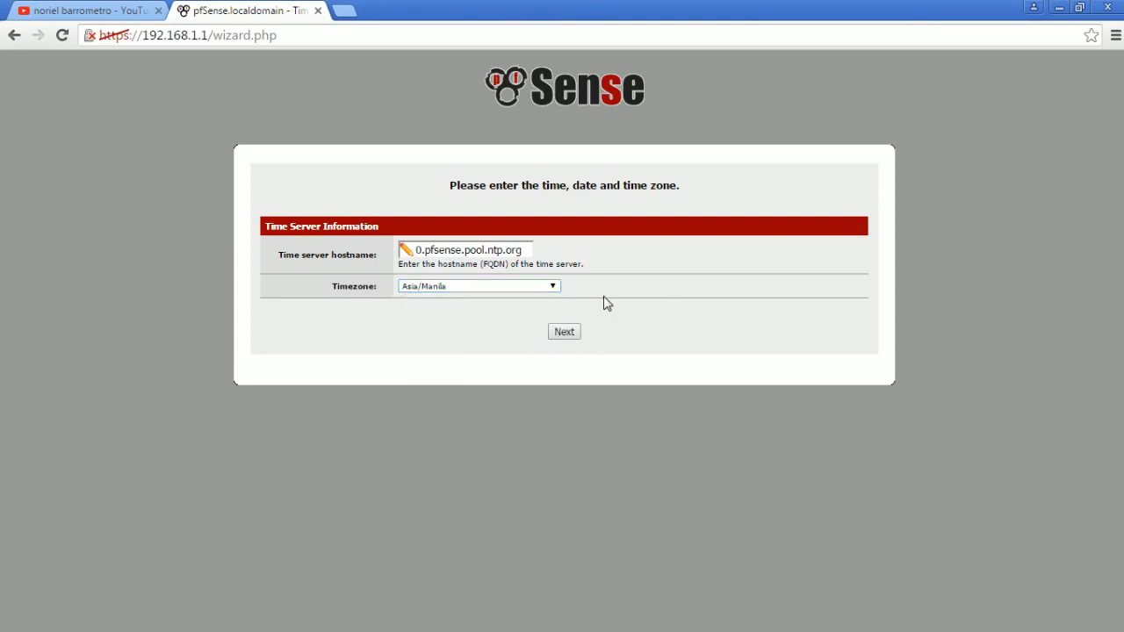
left_click(570, 333)
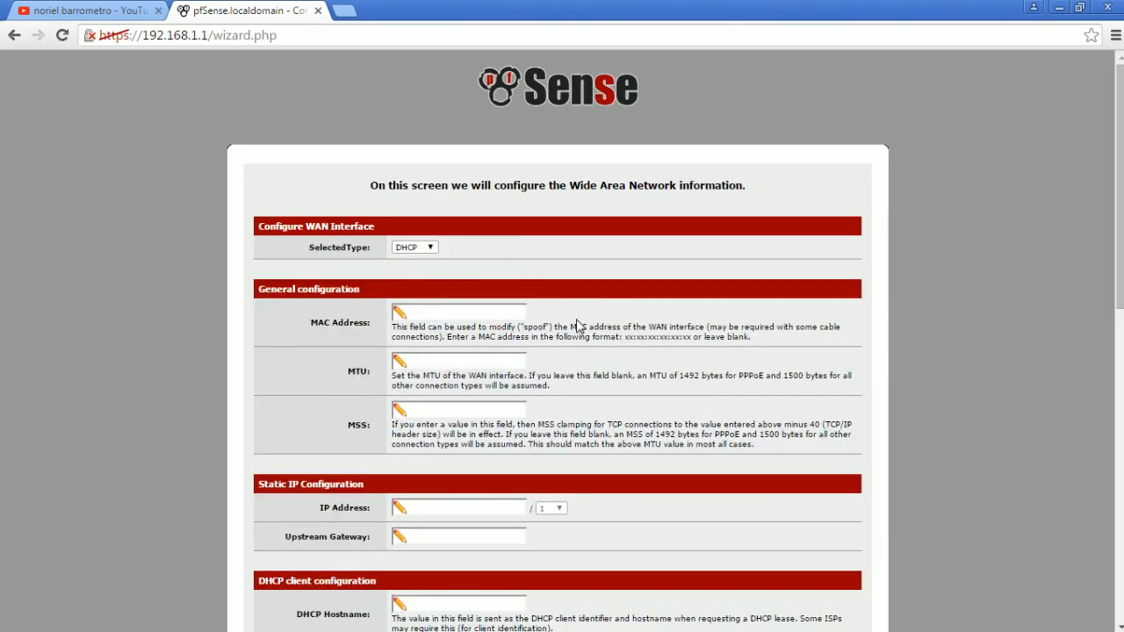
- Accept the default WAN configuration with type DHCP and the LAN address 192.168.1.1 with subnet mask 24
scroll(603, 306, "down", 8)
scroll(545, 302, "down", 2)
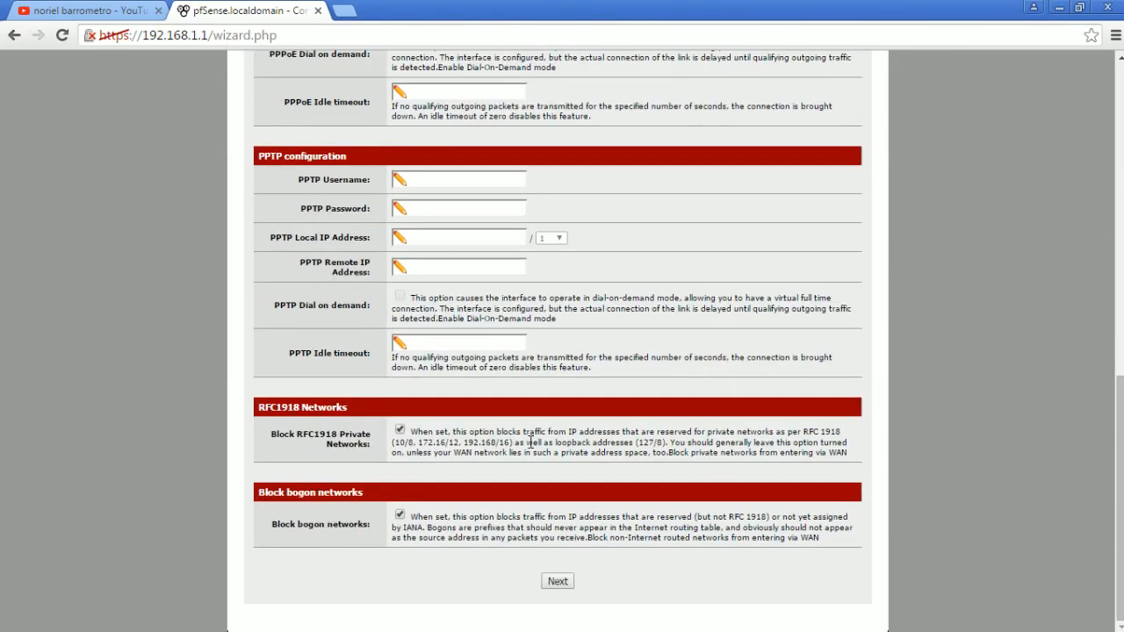
left_click(557, 587)
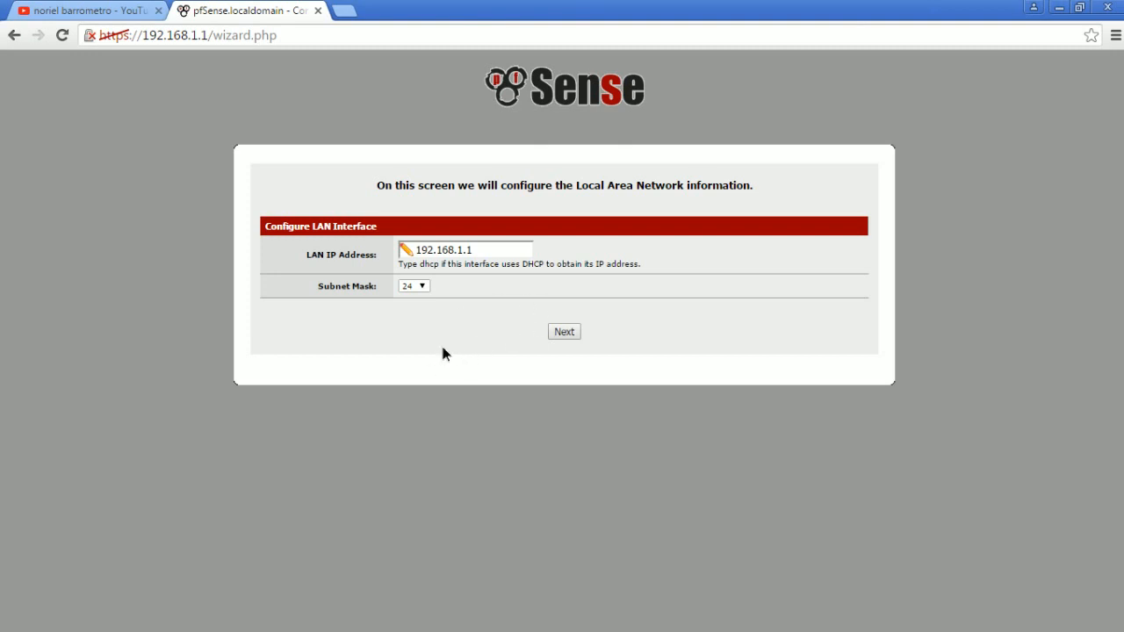
left_click(563, 333)
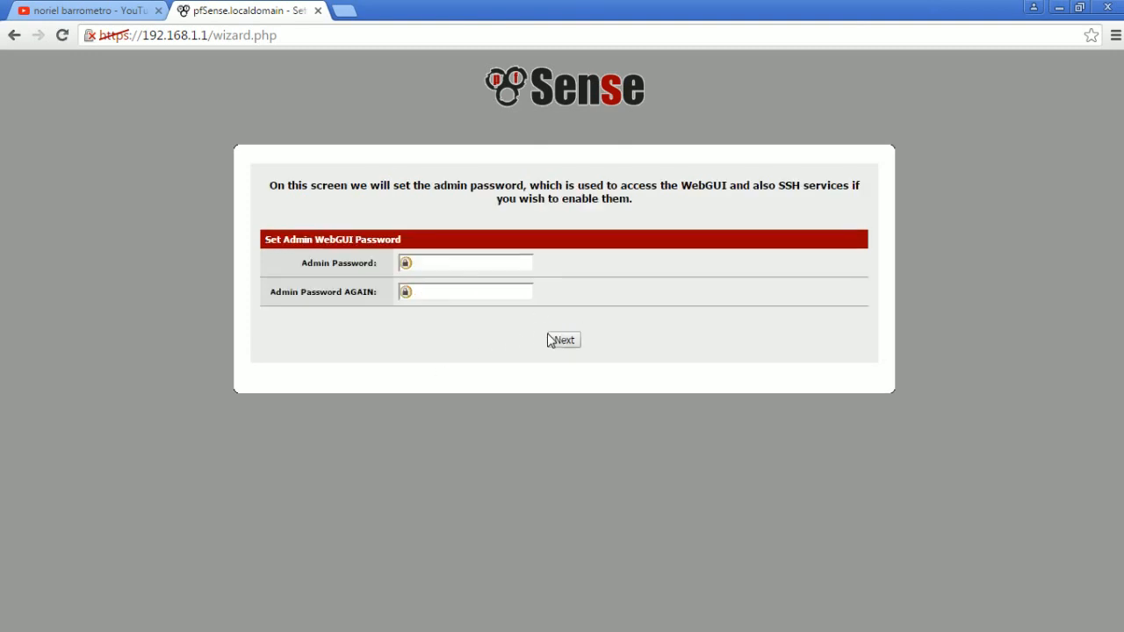
- Enter the admin WebGUI password in both password fields and continue the wizard
left_click(444, 265)
type("pfsense")
left_click(782, 288)
double_click(458, 264)
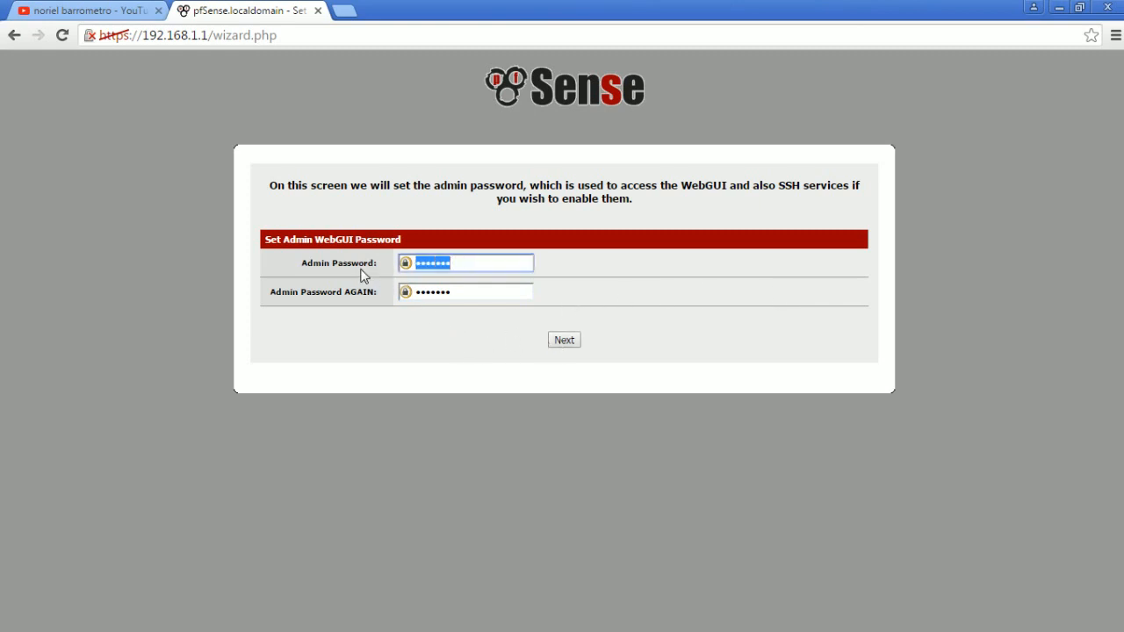
left_click(339, 288)
double_click(459, 292)
left_click(380, 320)
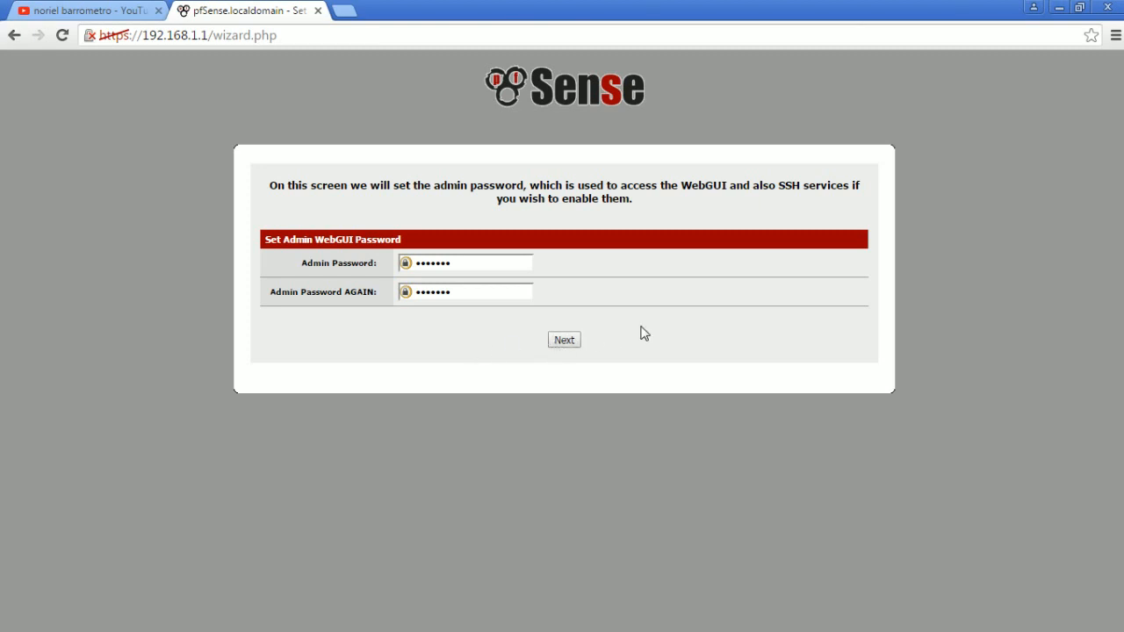
left_click(568, 344)
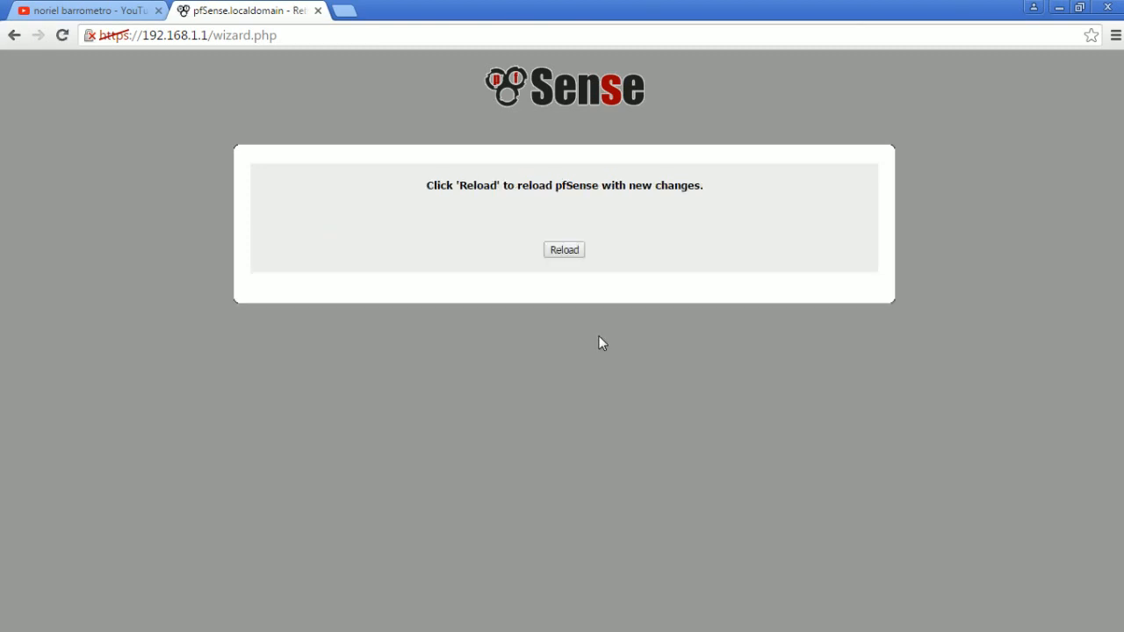
- Reload pfSense with the new changes, check the virtual machine console meanwhile, and continue to the webConfigurator dashboard
left_click(566, 255)
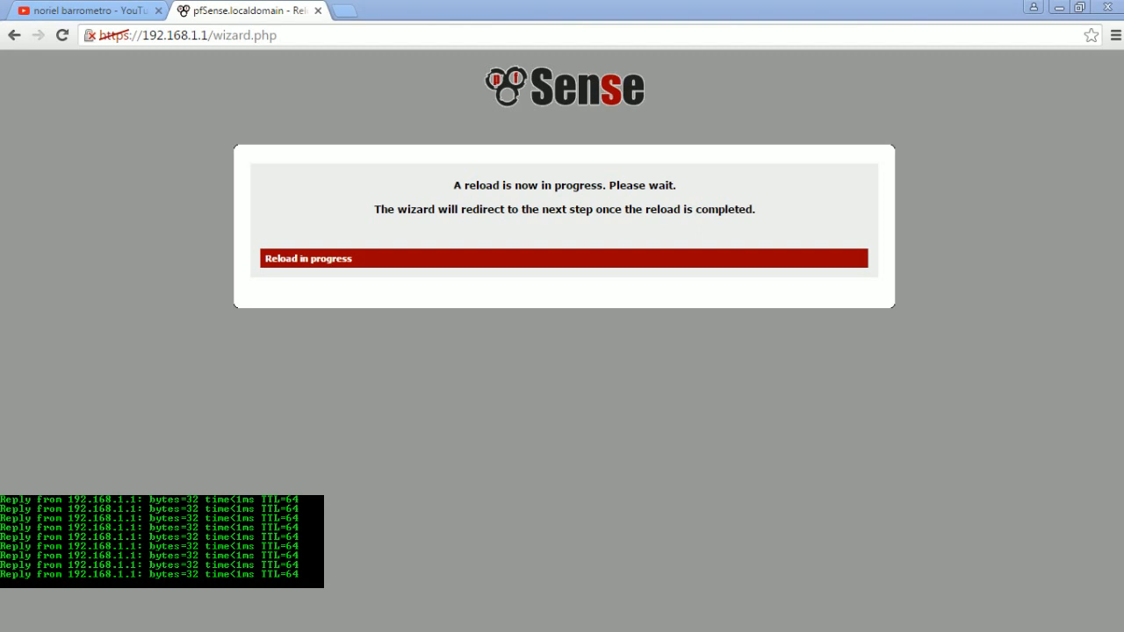
key("alt+Tab")
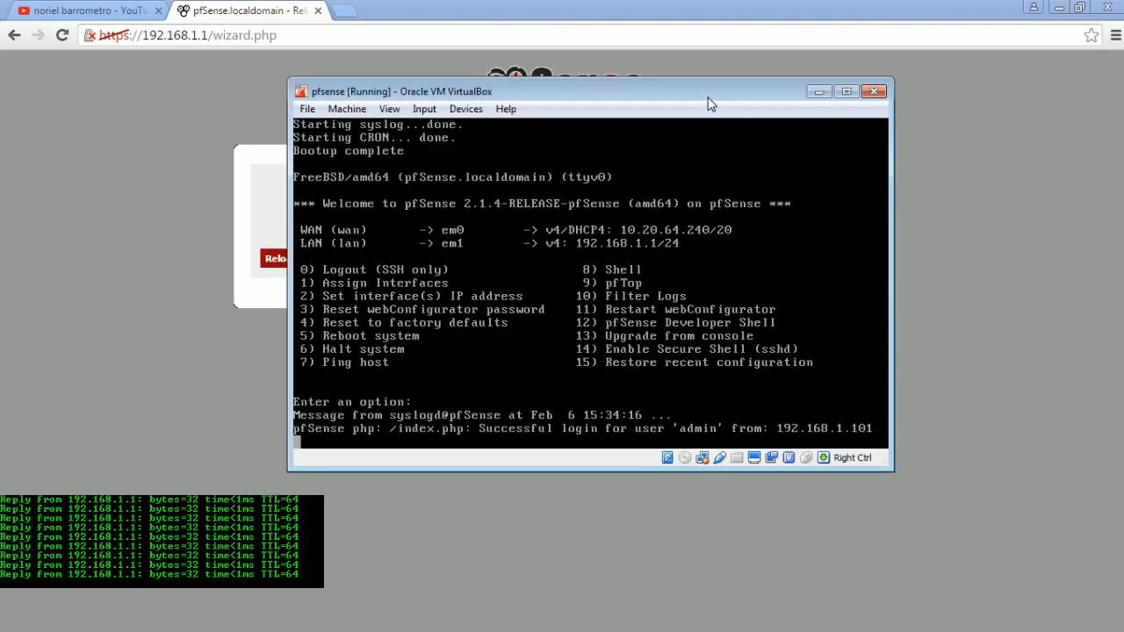
left_click_drag(724, 91, 868, 97)
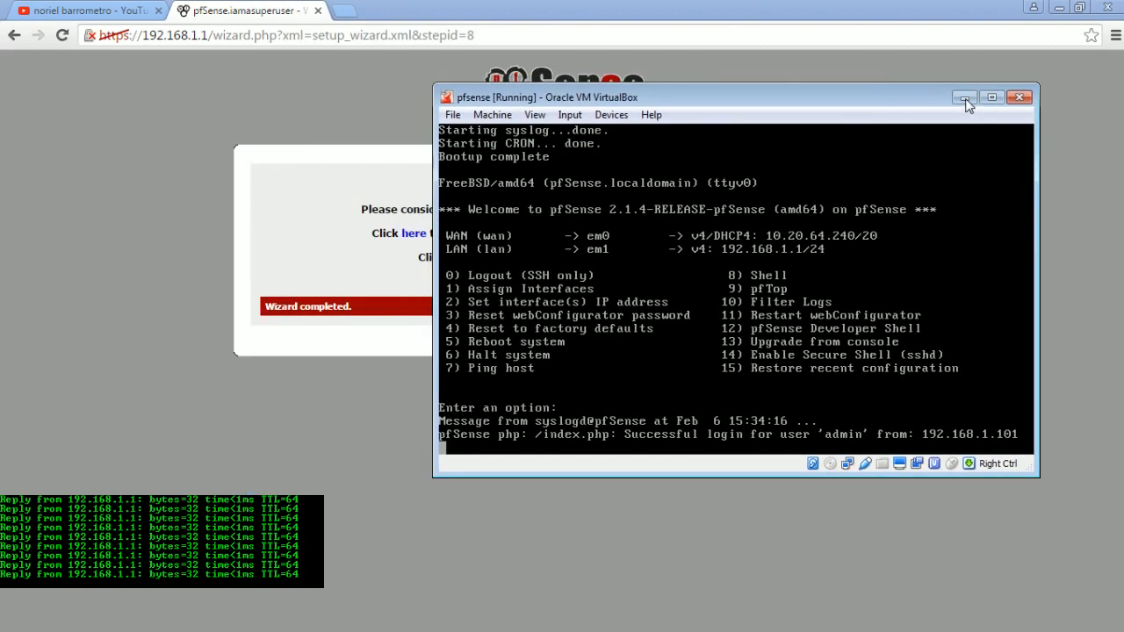
left_click(970, 96)
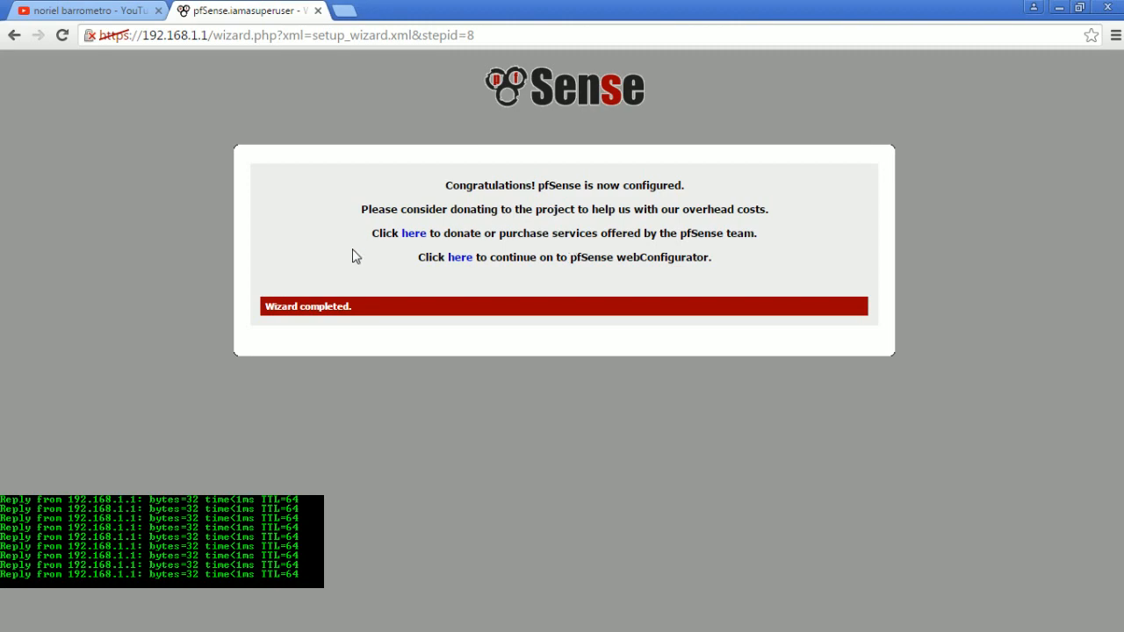
left_click(460, 262)
scroll(508, 289, "up", 1)
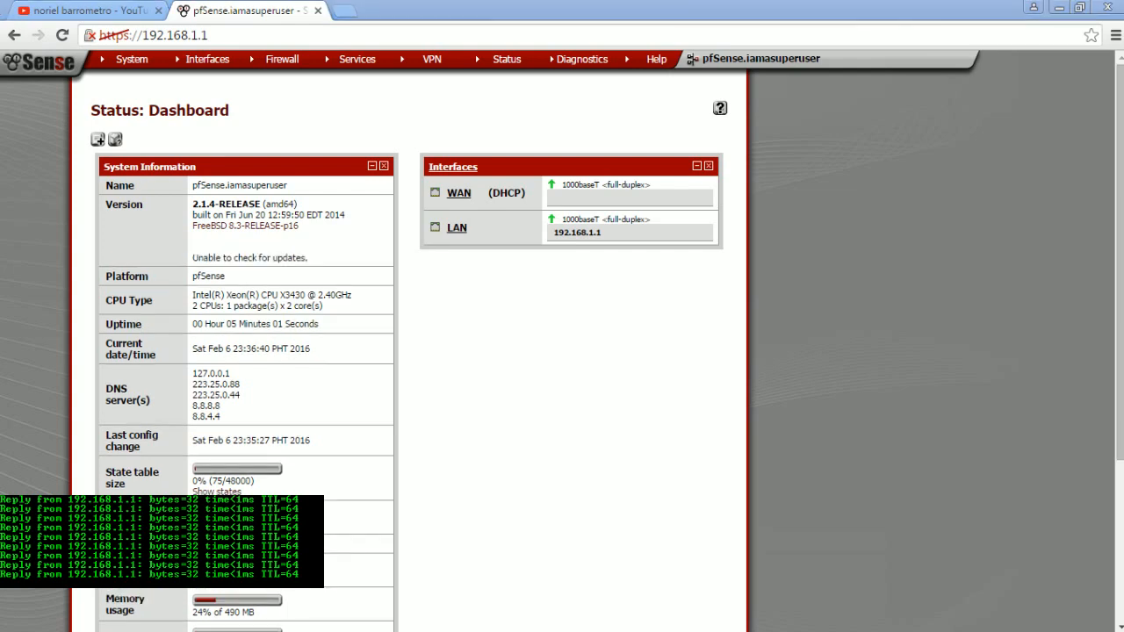
- Switch to the pfSense console in VirtualBox and reboot the system with option 5, confirming with y
key("alt+Tab")
left_click_drag(672, 94, 467, 196)
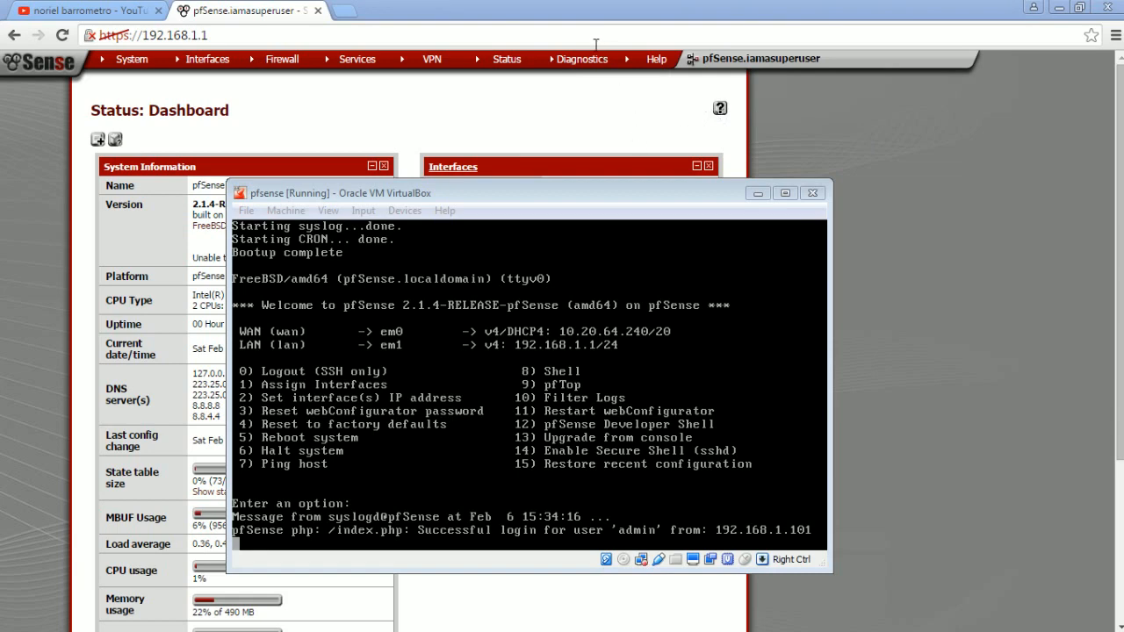
left_click_drag(597, 194, 784, 349)
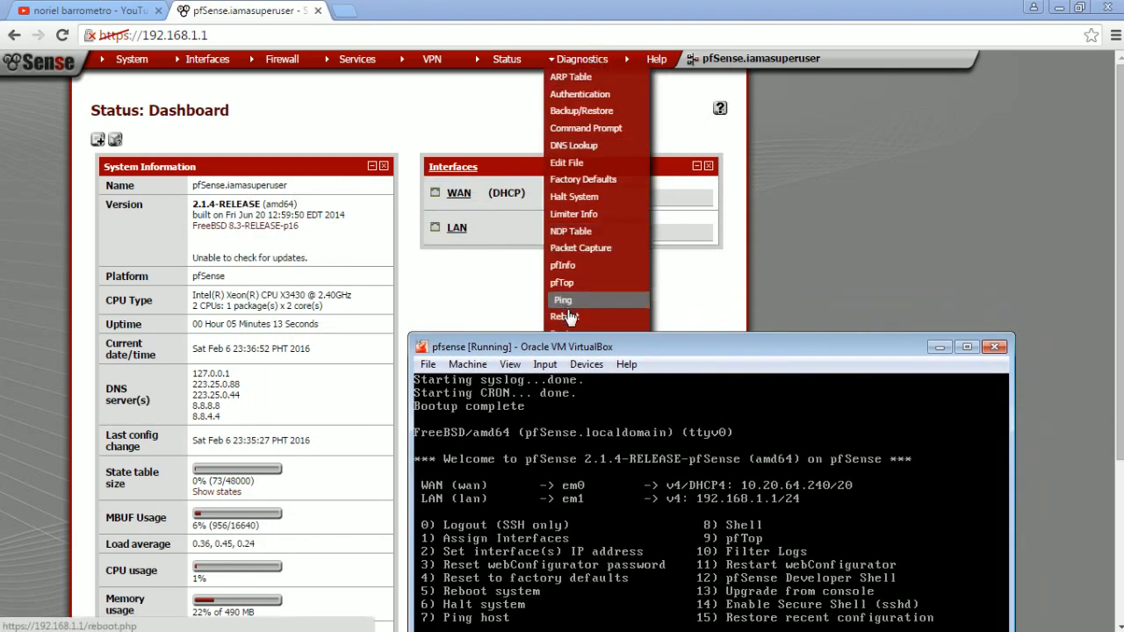
left_click_drag(700, 350, 665, 105)
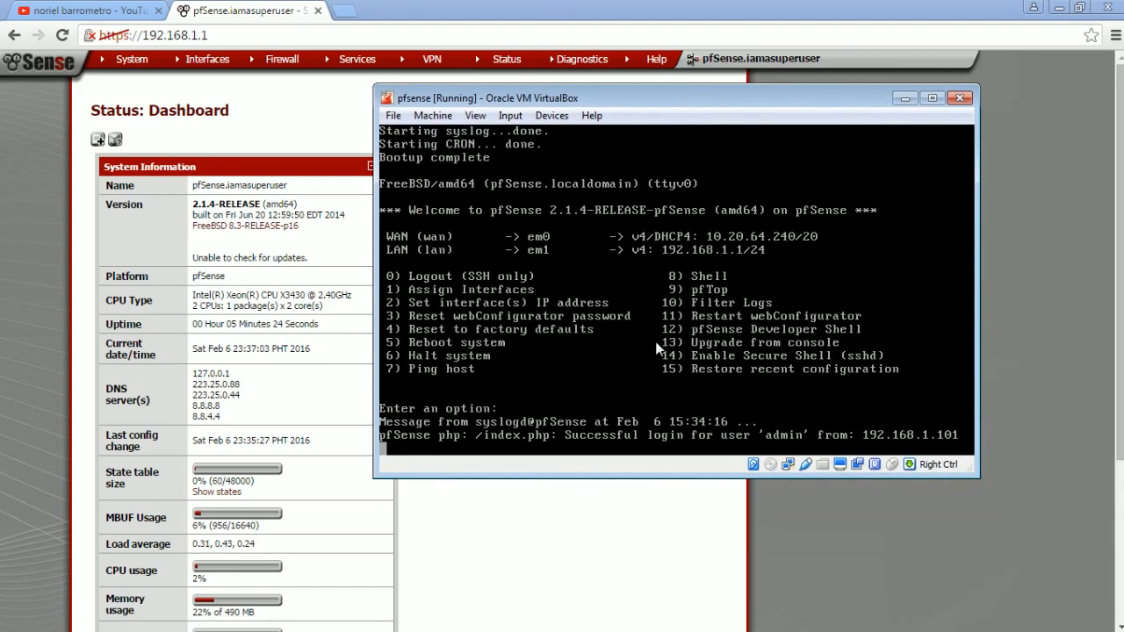
key("Return")
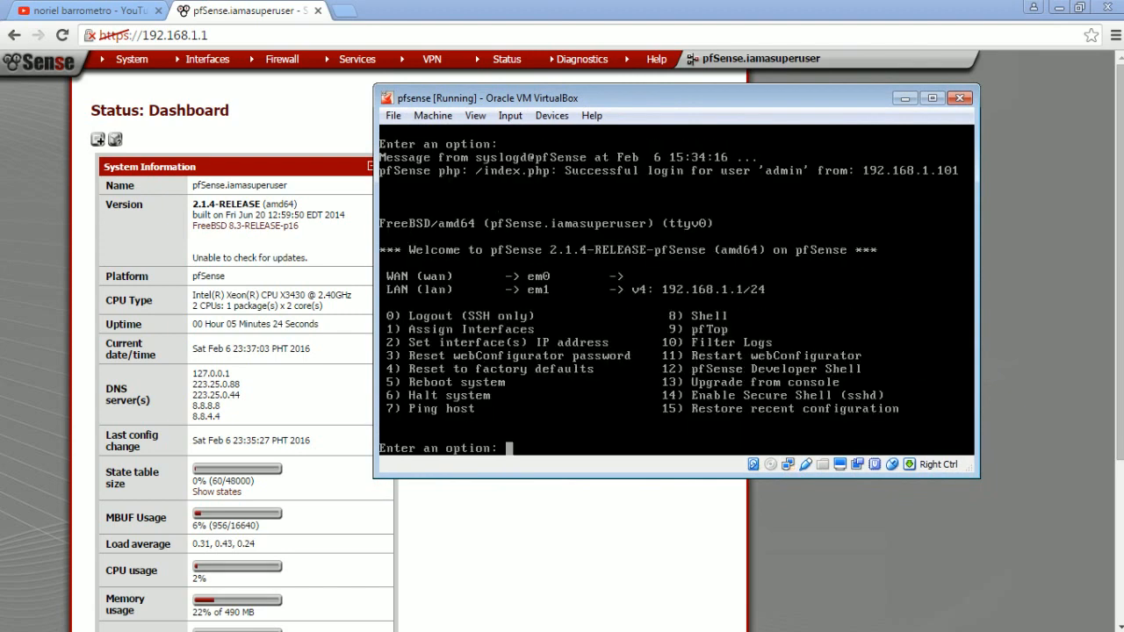
type("5")
key("Return")
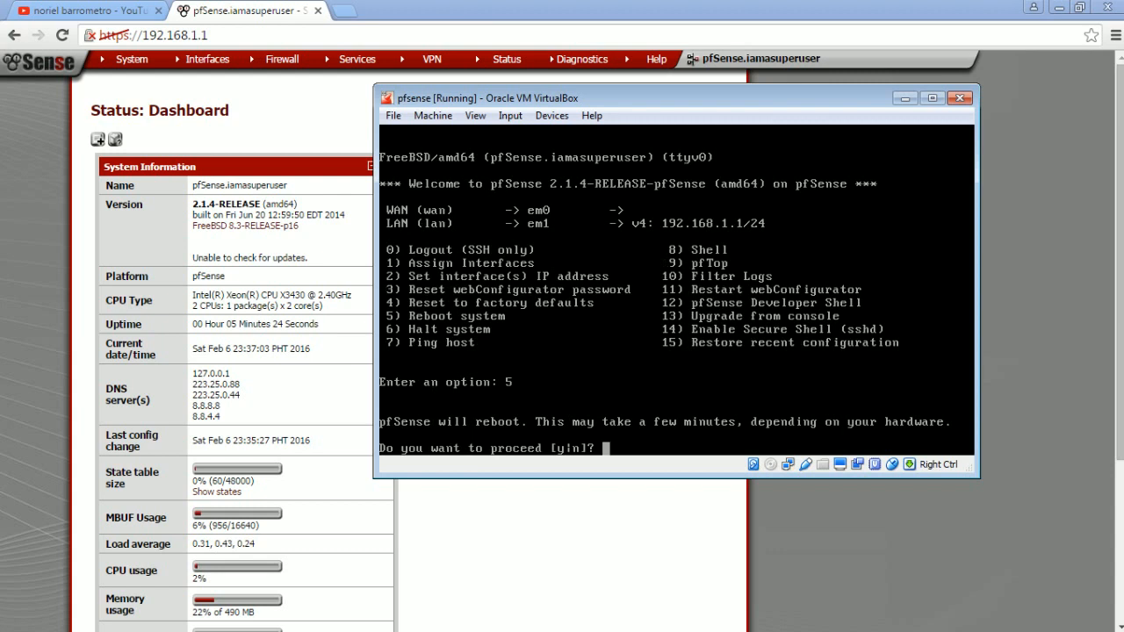
type("y")
key("Return")
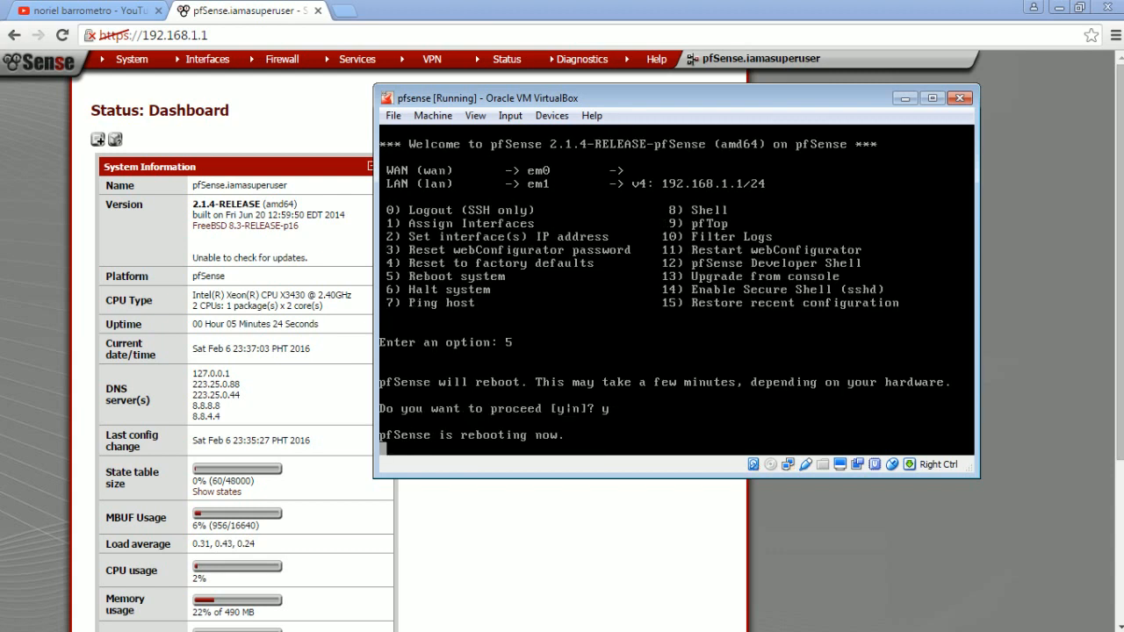
left_click_drag(607, 154, 678, 90)
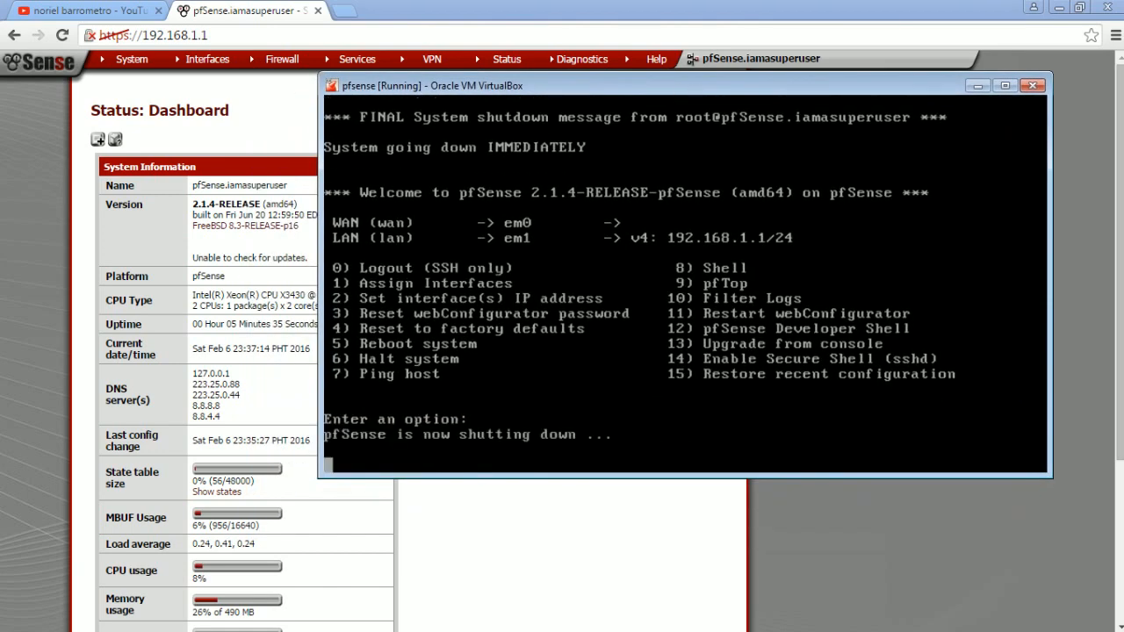
- Return to the browser, reload the pfSense page at 192.168.1.1 and log in as admin with the account password
key("alt+Tab")
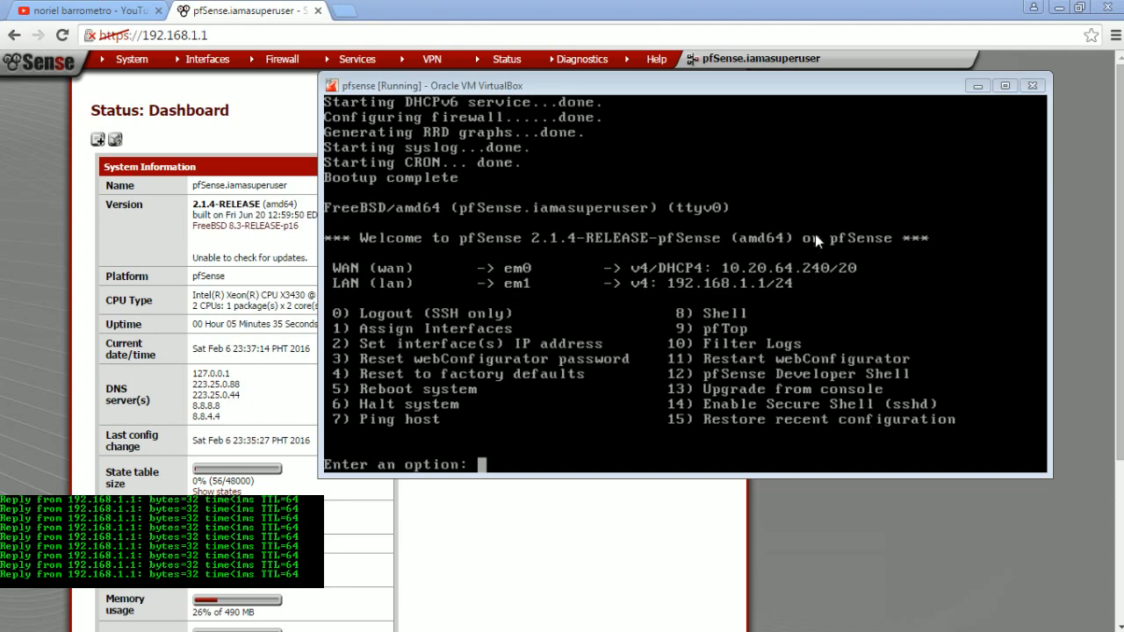
left_click(237, 32)
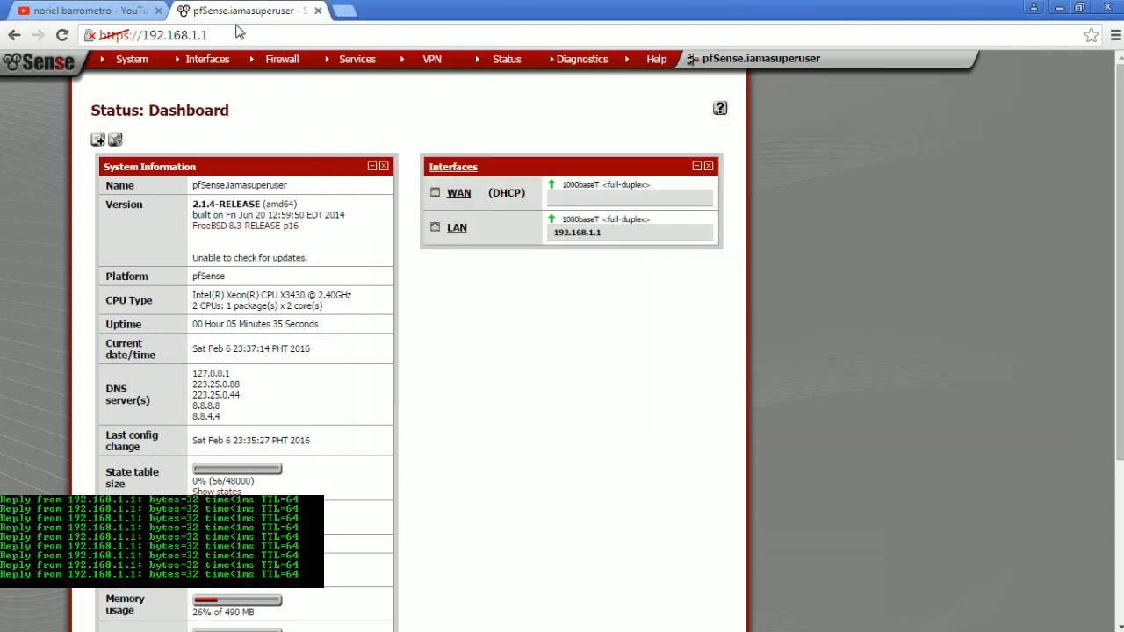
left_click(236, 35)
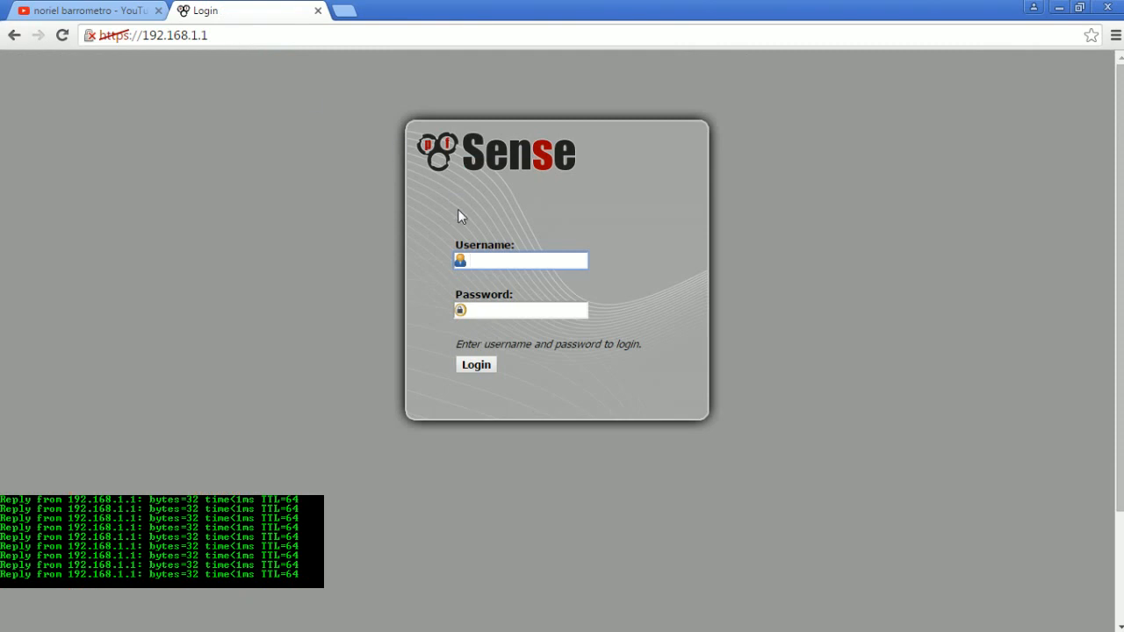
type("admin")
key("Tab")
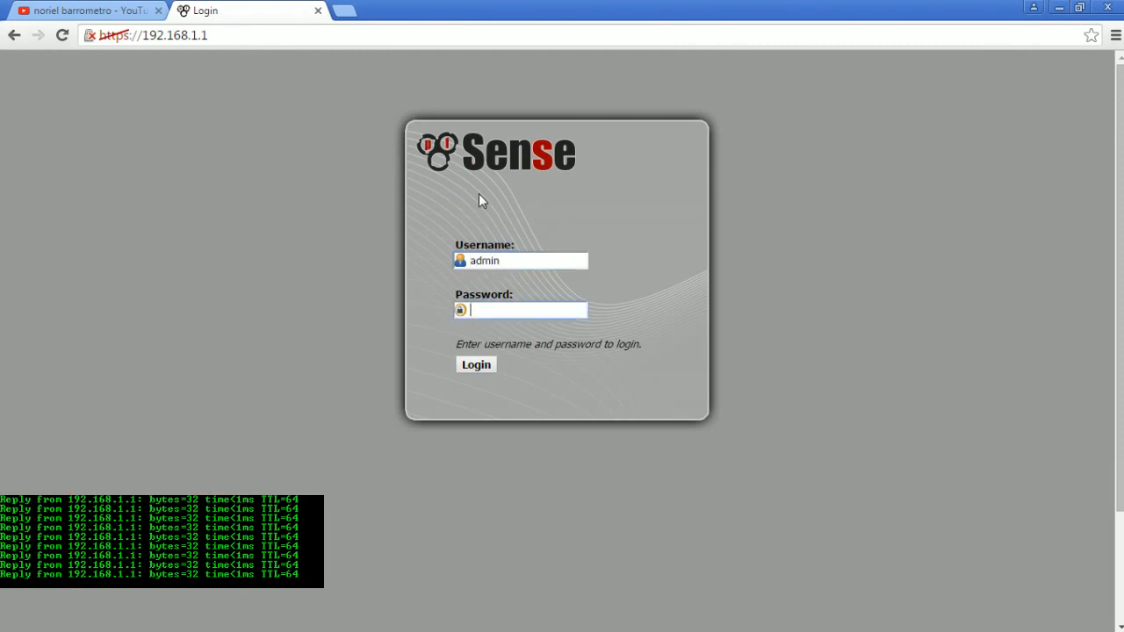
type("pfsense")
key("Return")
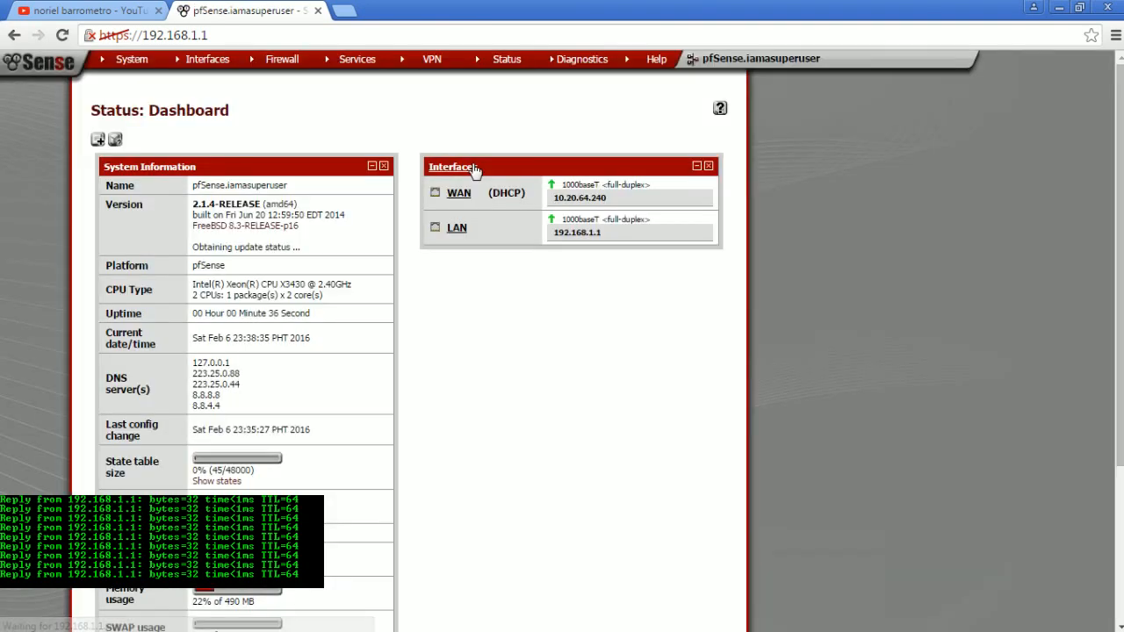
- Add the Traffic Graphs widget to the dashboard, save the settings, expand the Current LAN Traffic graph and look over the page
left_click(98, 140)
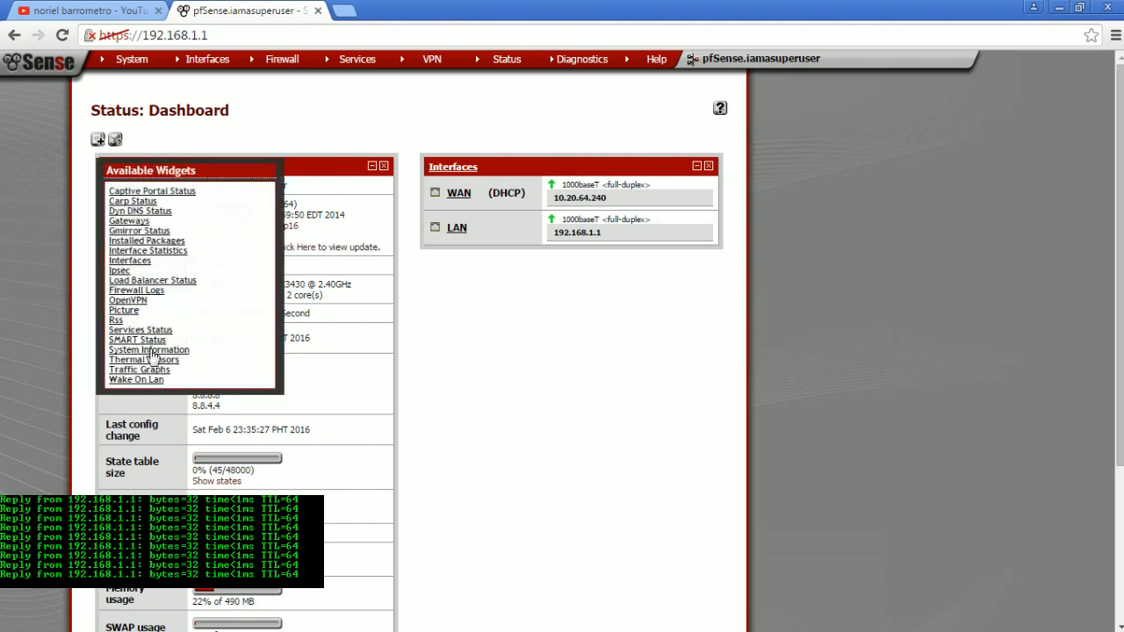
left_click(153, 373)
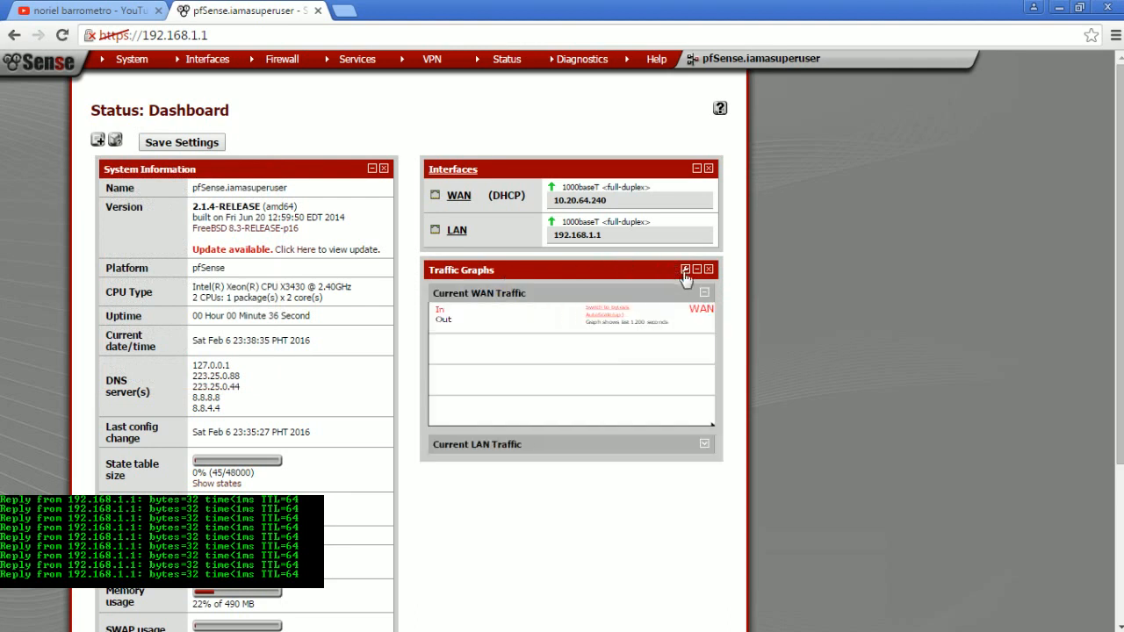
left_click(180, 144)
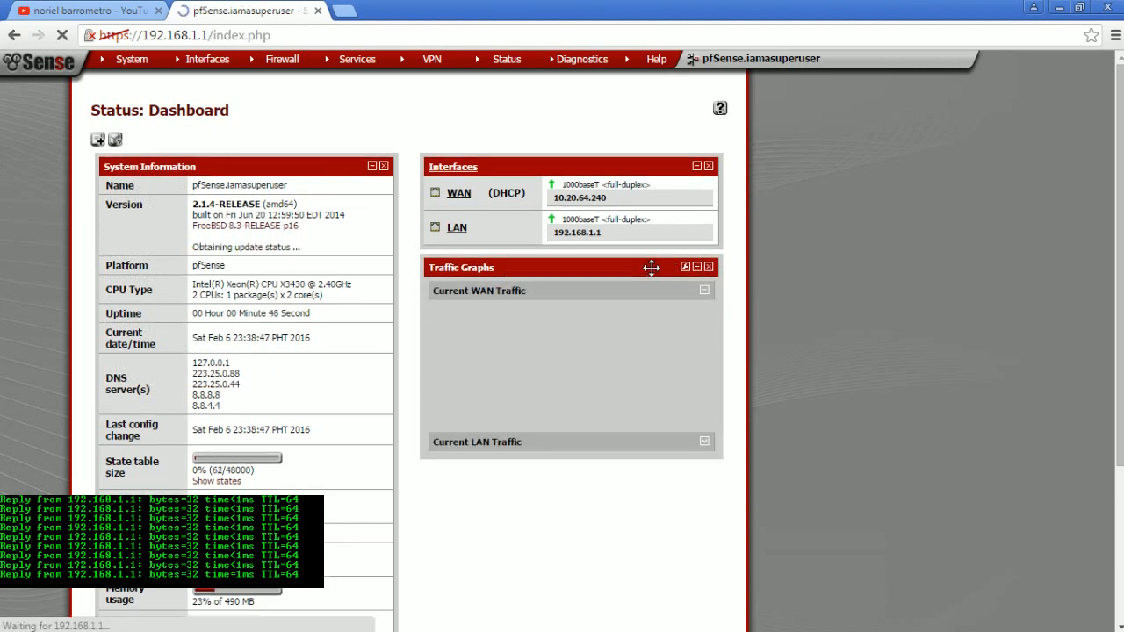
left_click(704, 440)
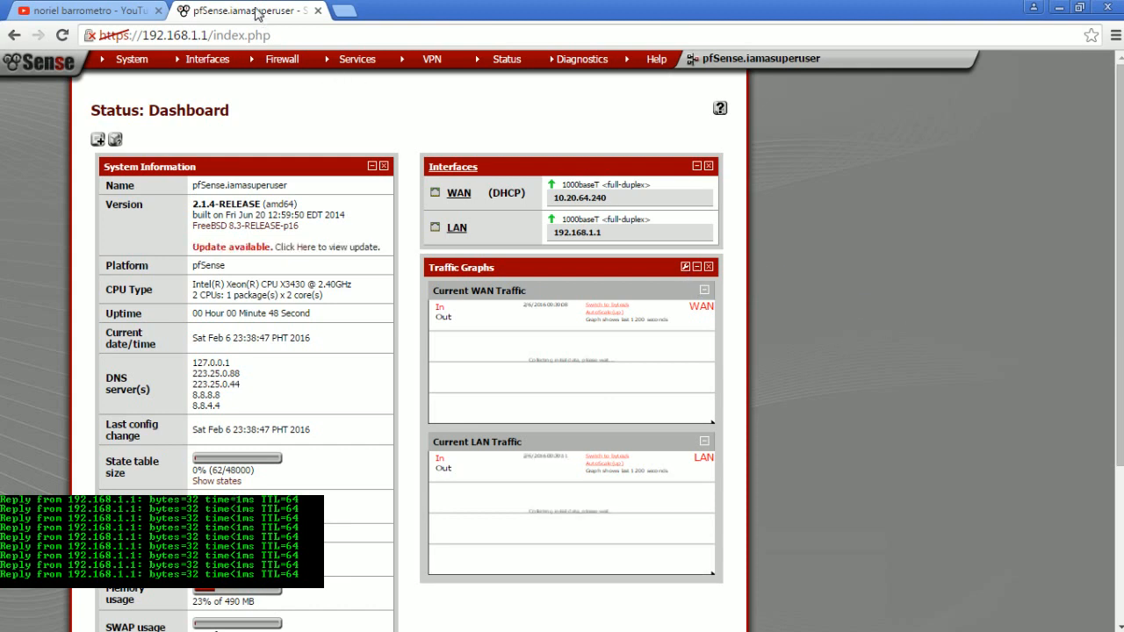
scroll(792, 207, "down", 5)
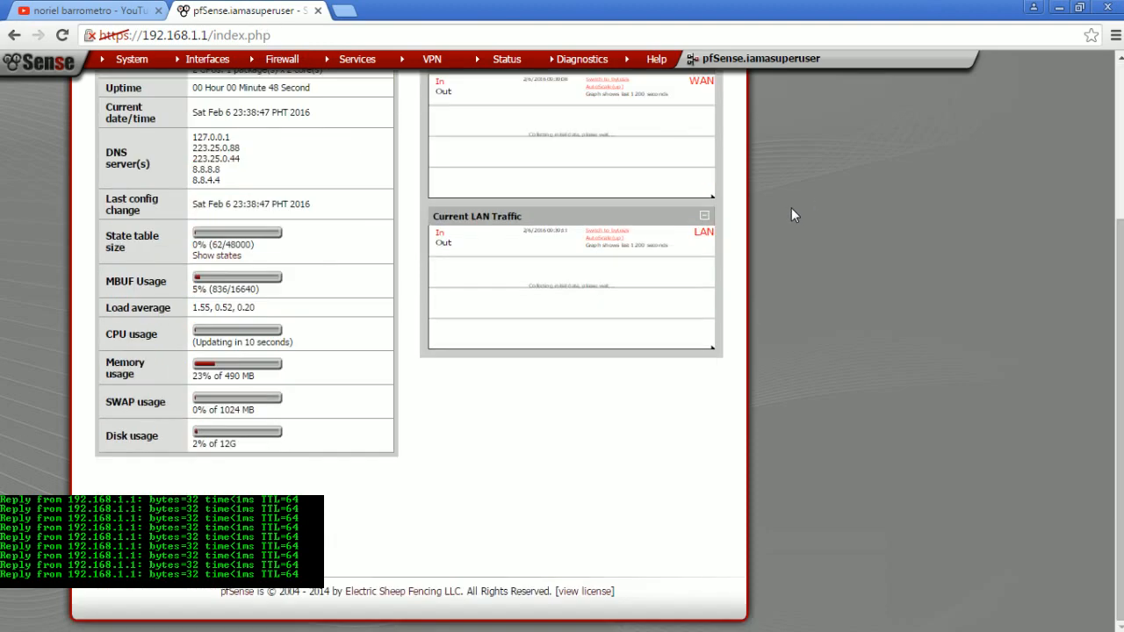
scroll(790, 205, "up", 5)
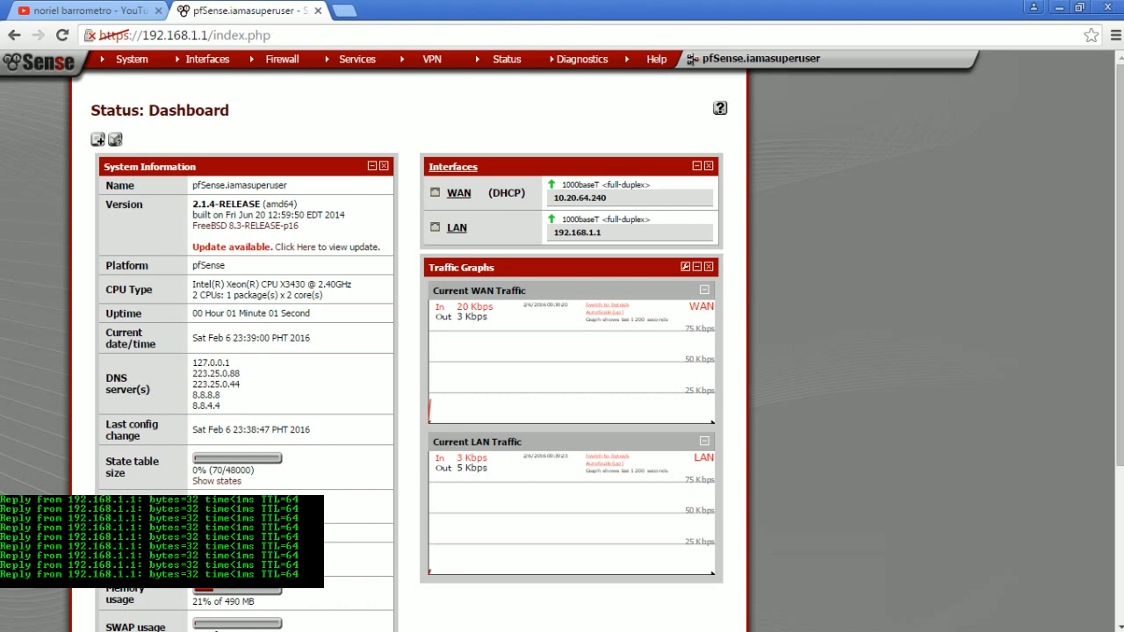
- Bring up the external ping window, test browsing by opening the pfSense HOW-TO videoseries on YouTube, and go back to the channel page
left_click(96, 501)
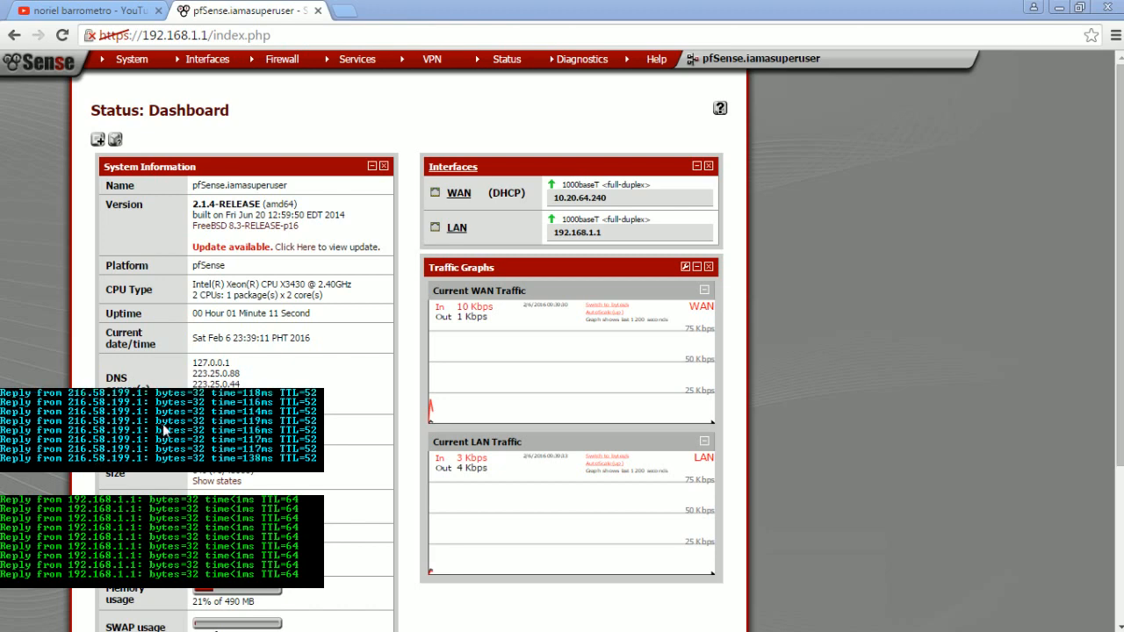
left_click(88, 11)
left_click(212, 41)
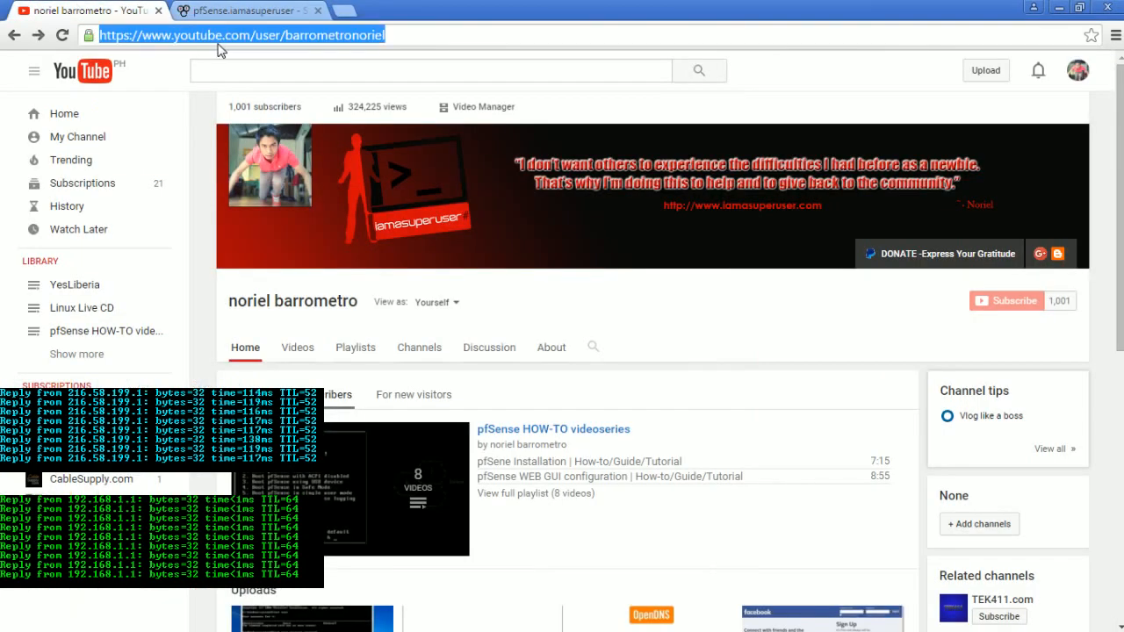
left_click(512, 431)
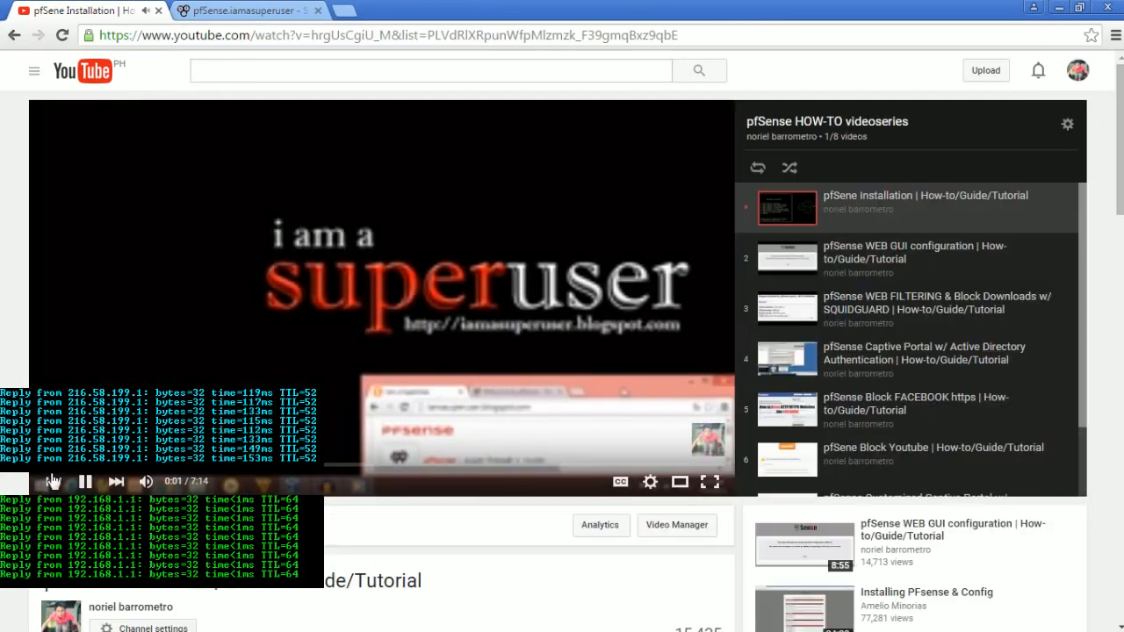
left_click(15, 37)
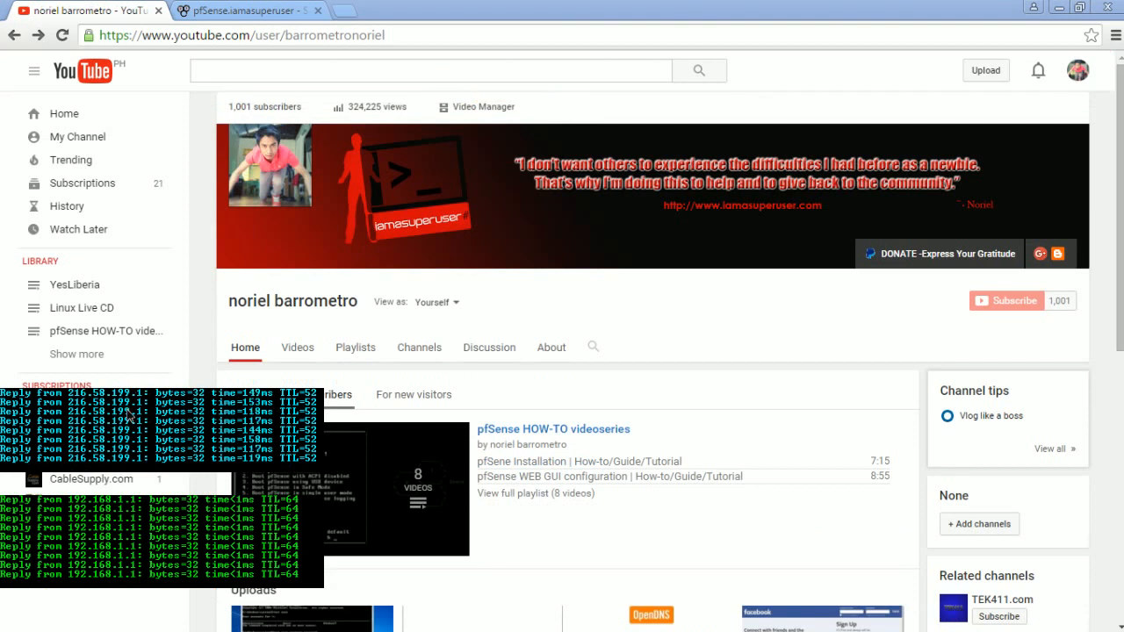
- Stop the running external ping in the command prompt and start a continuous ping with ping google.com -t
key("ctrl+c")
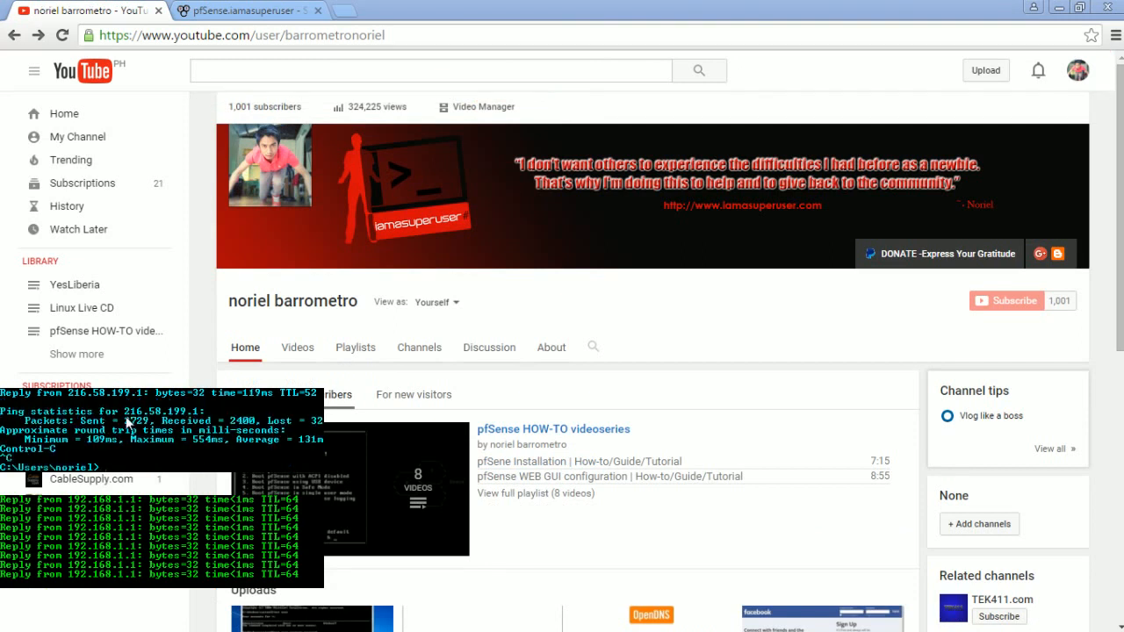
type("ping google.com -t")
key("Return")
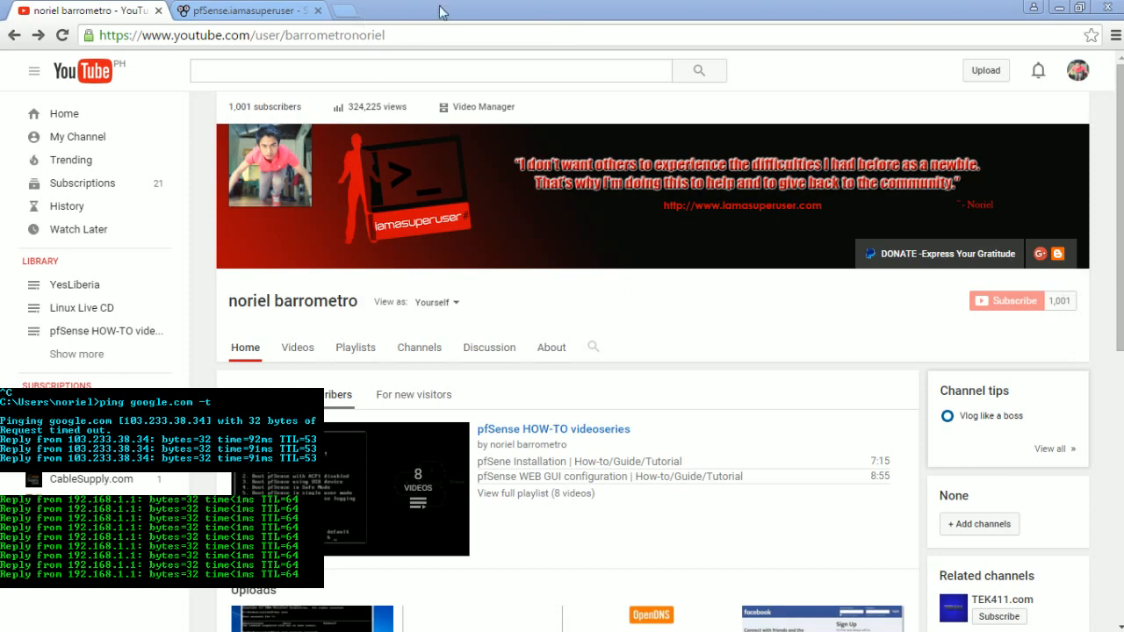
- Return to the pfSense dashboard and examine the WAN and LAN traffic graphs and the system usage readings
left_click(291, 11)
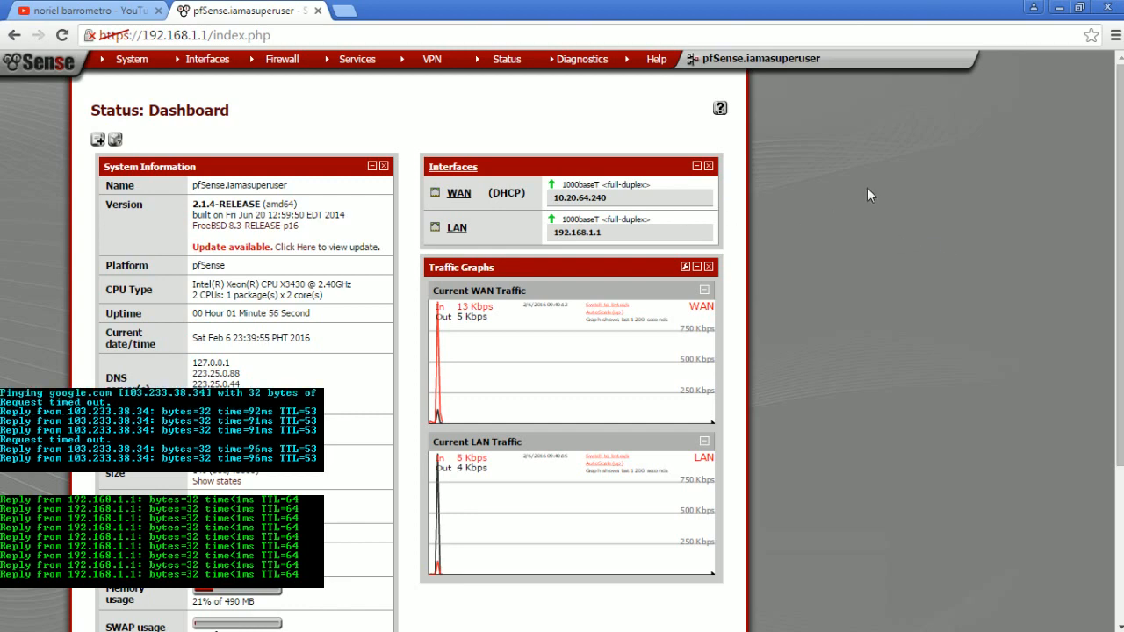
scroll(865, 191, "down", 3)
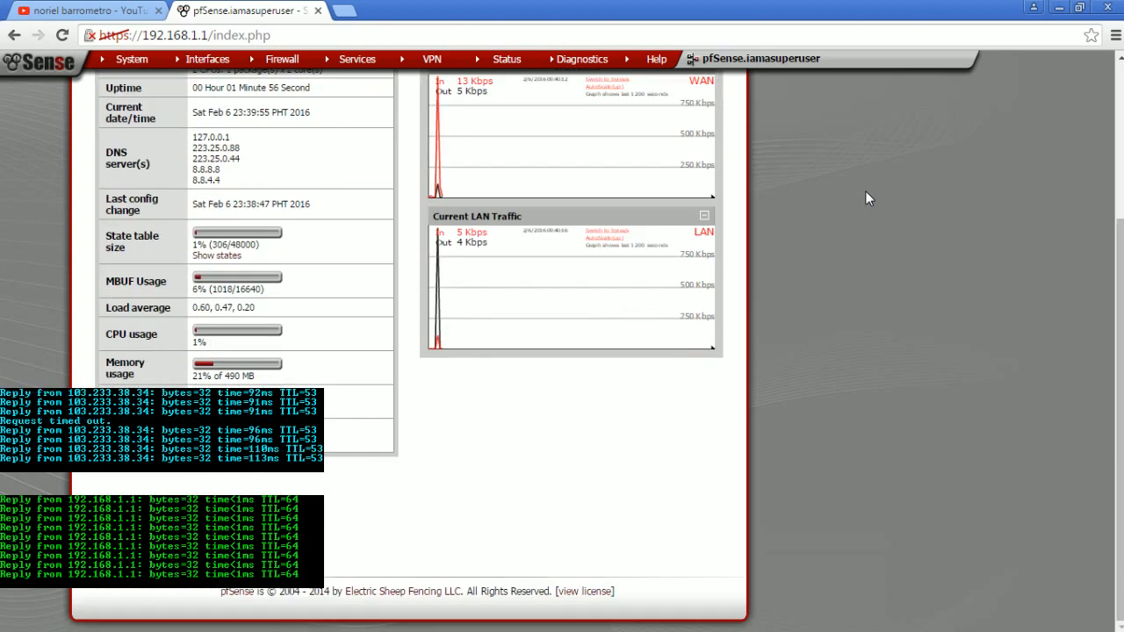
scroll(865, 192, "up", 3)
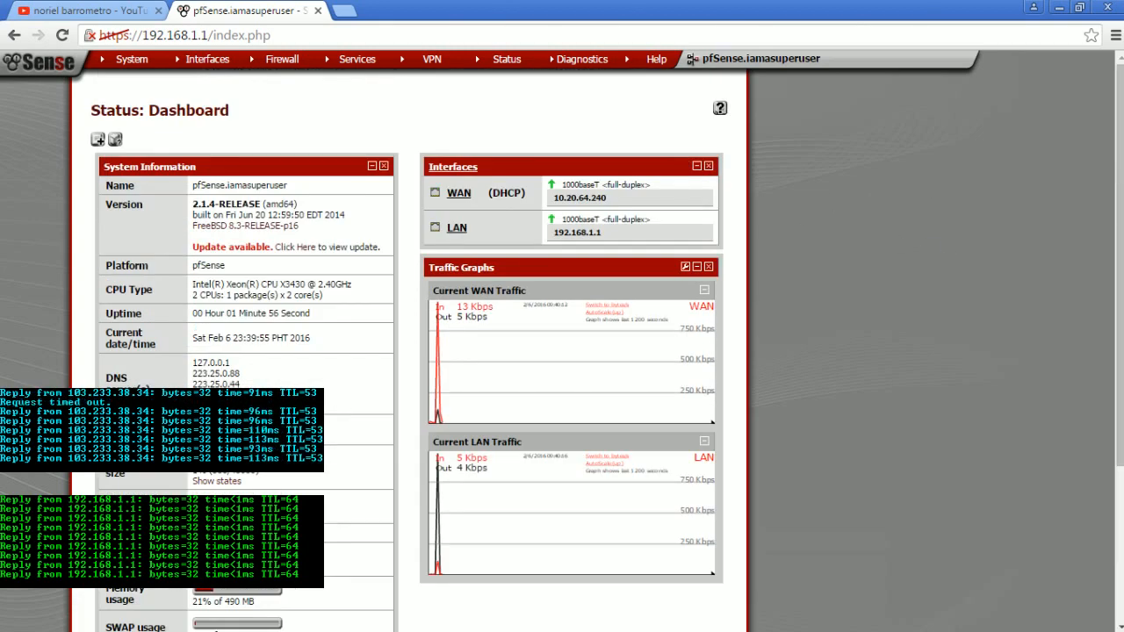
- Switch to PowerPoint and review the Laptop / Desktop and VM - Kubuntu clients in the pfSense network diagram
key("alt+Tab")
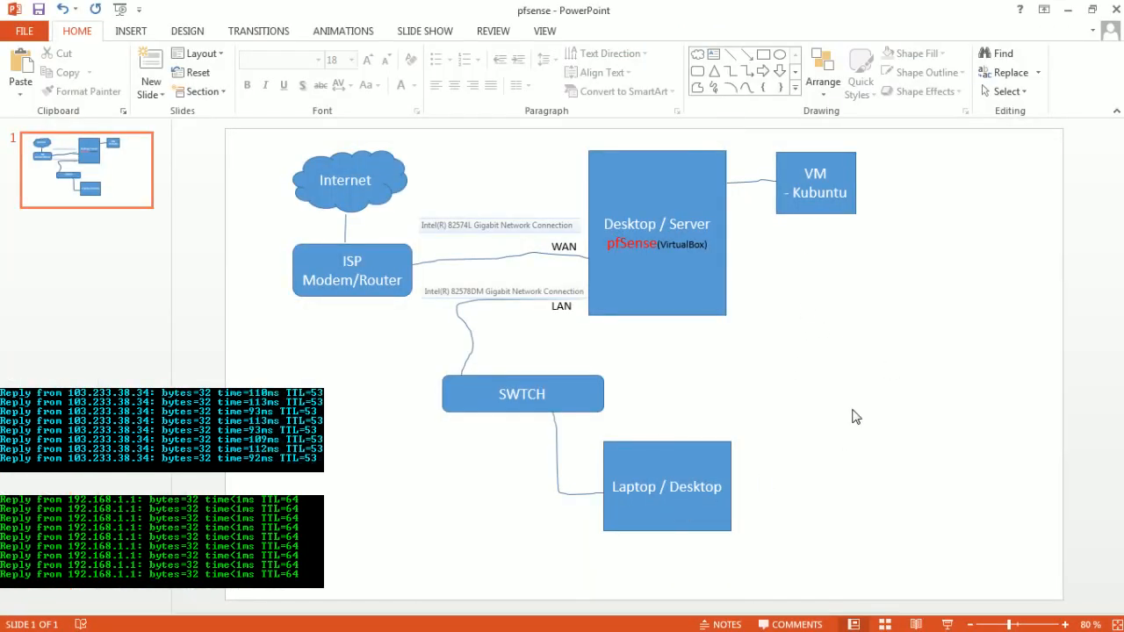
left_click(711, 452)
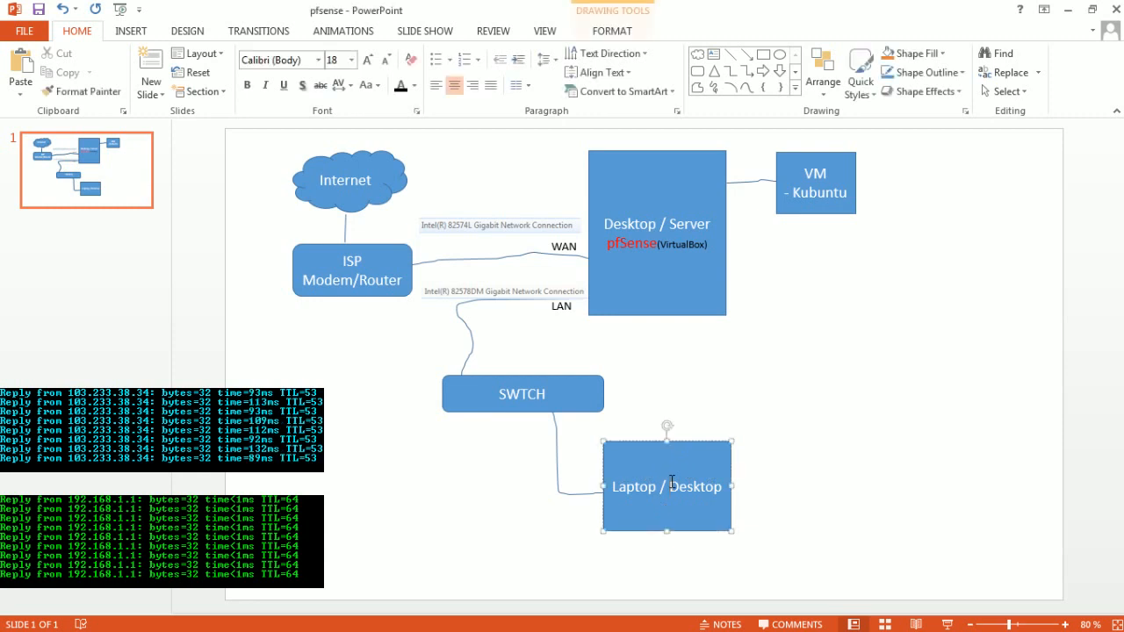
left_click(788, 402)
left_click(673, 460)
left_click(781, 409)
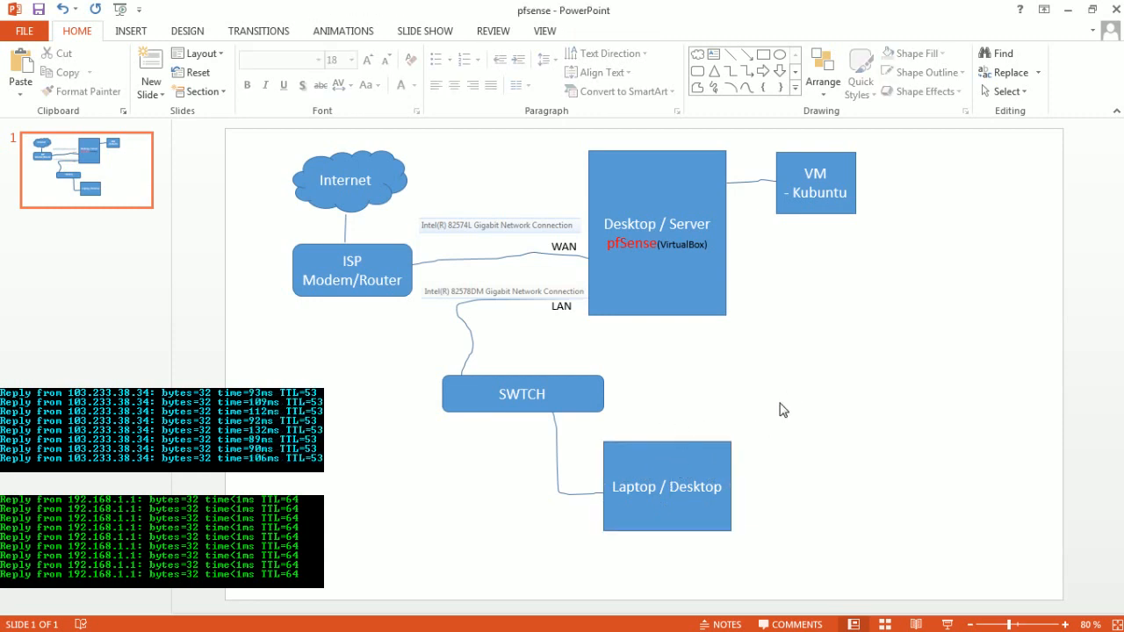
left_click(816, 212)
left_click(802, 248)
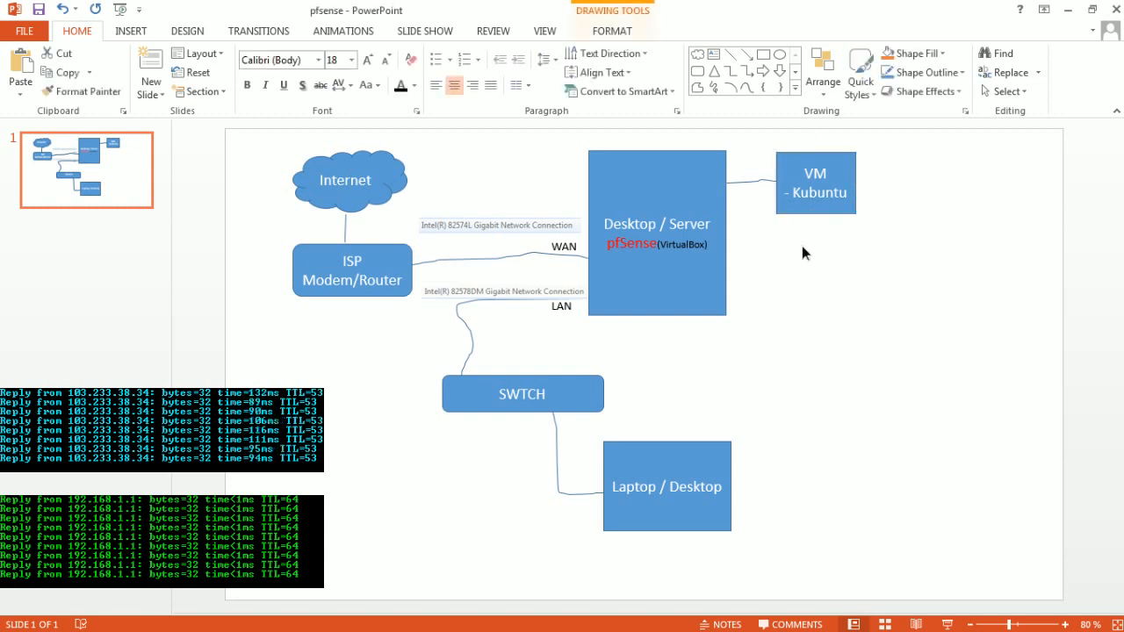
left_click(854, 182)
left_click(904, 183)
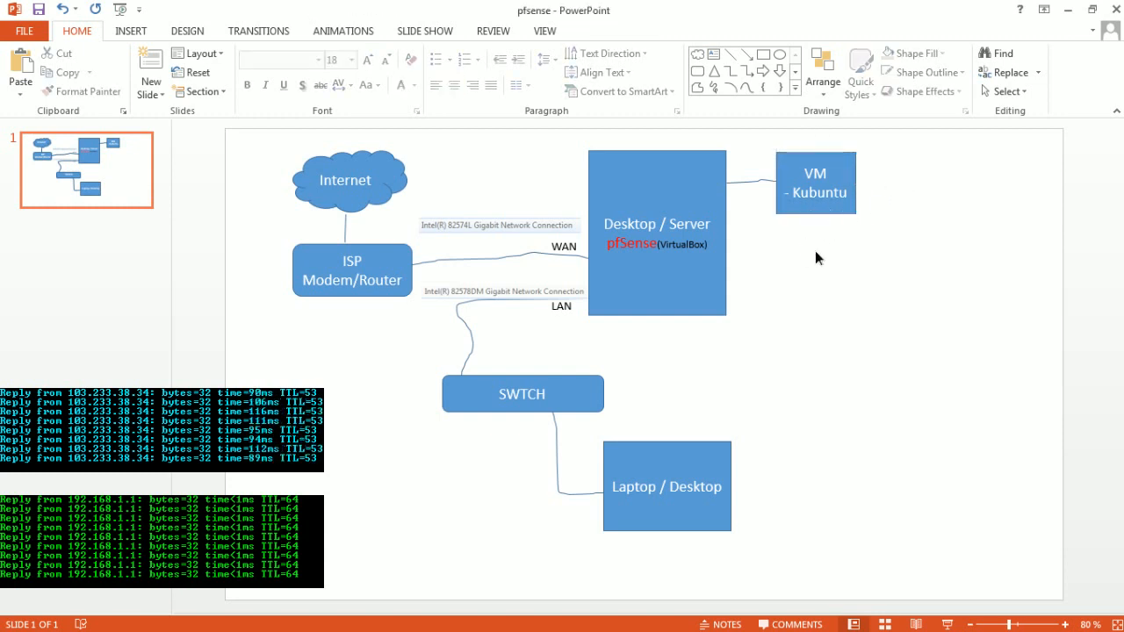
left_click(826, 189)
left_click(828, 367)
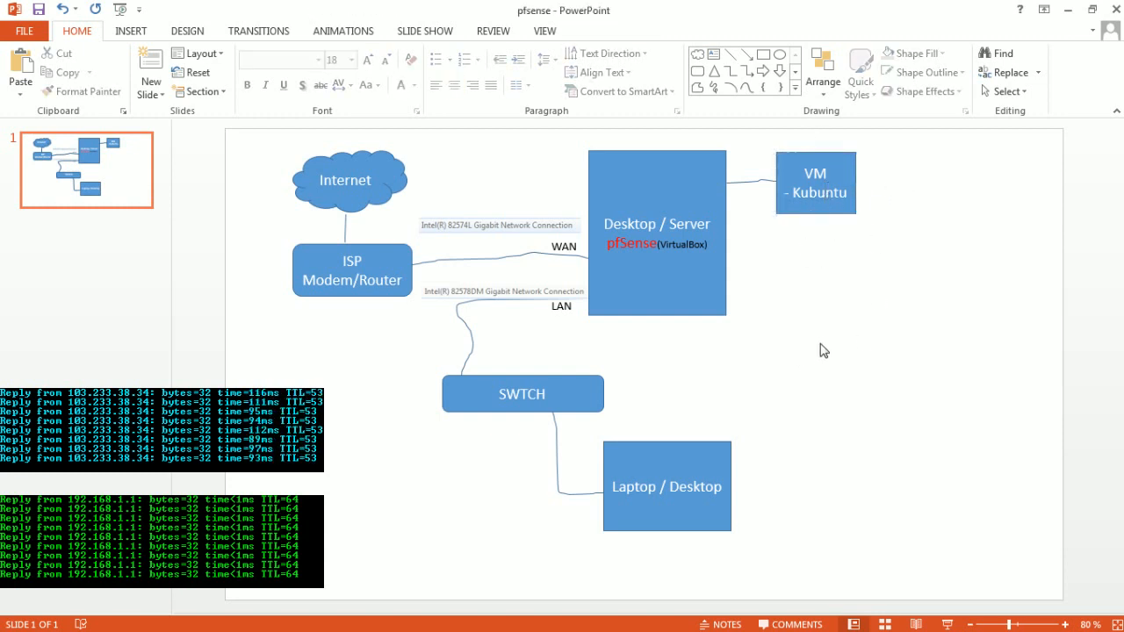
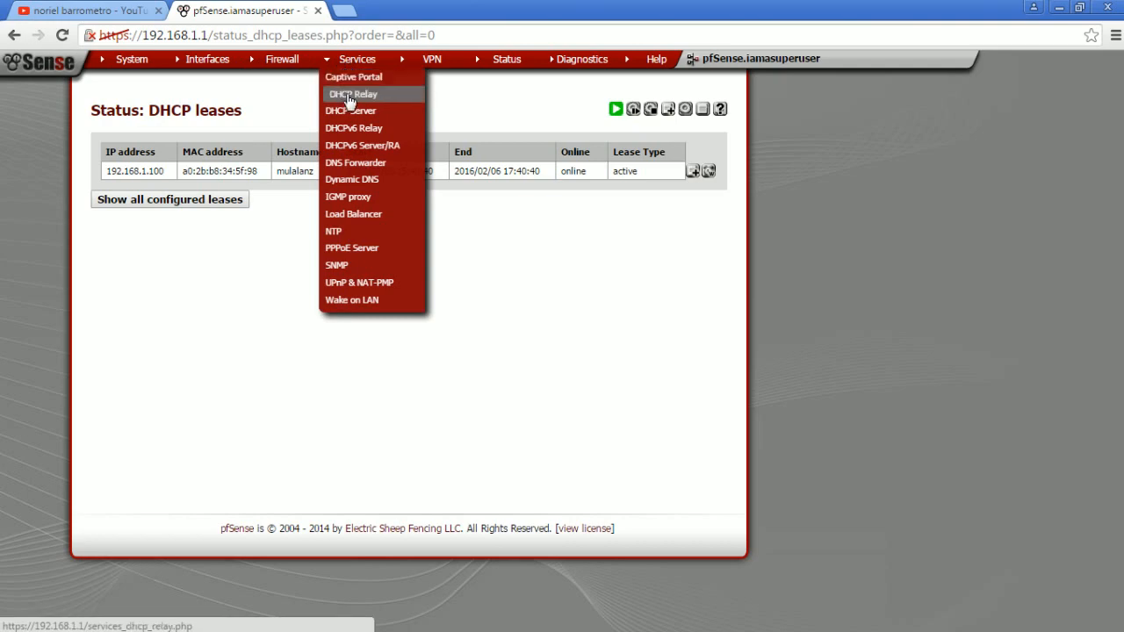
- Open the DHCP server settings for the LAN interface and review the subnet and address range
left_click(351, 112)
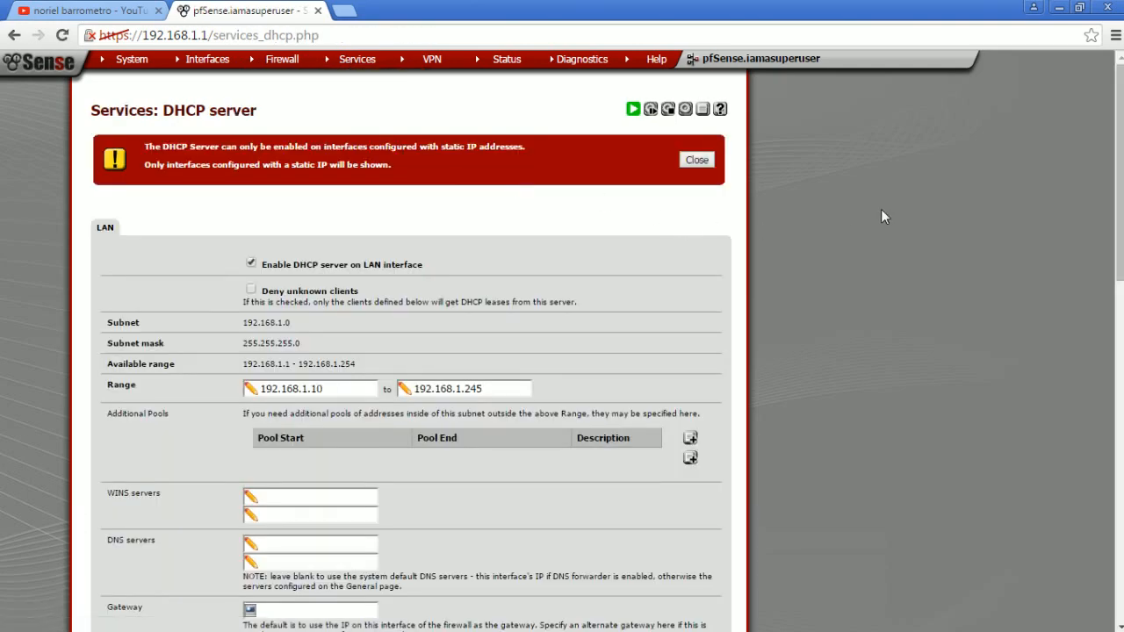
scroll(390, 219, "down", 1)
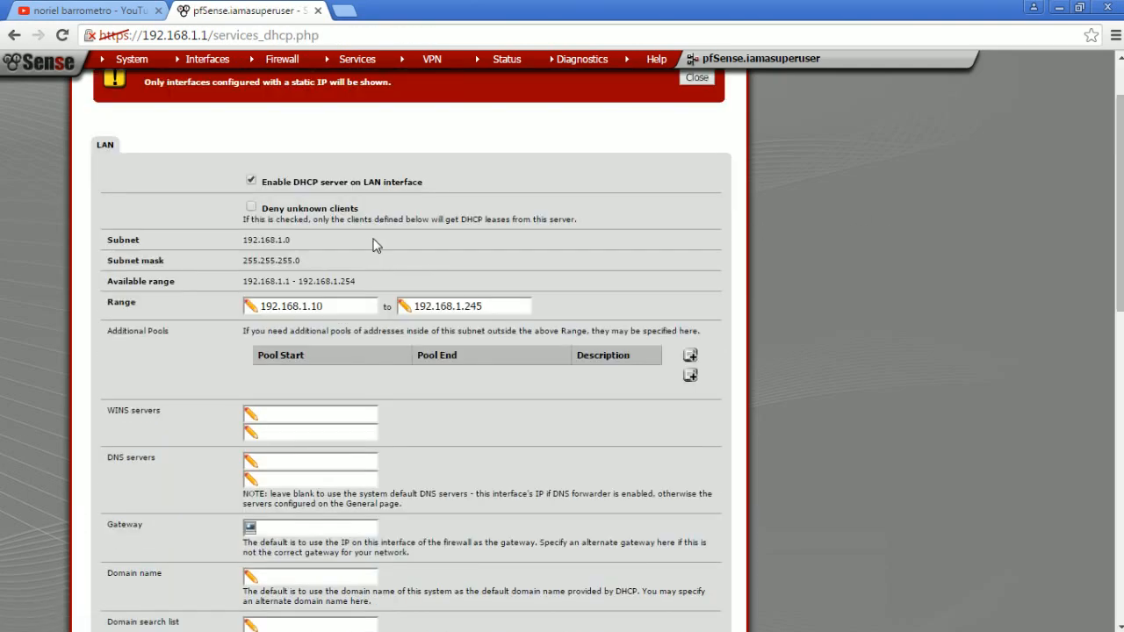
scroll(375, 246, "up", 1)
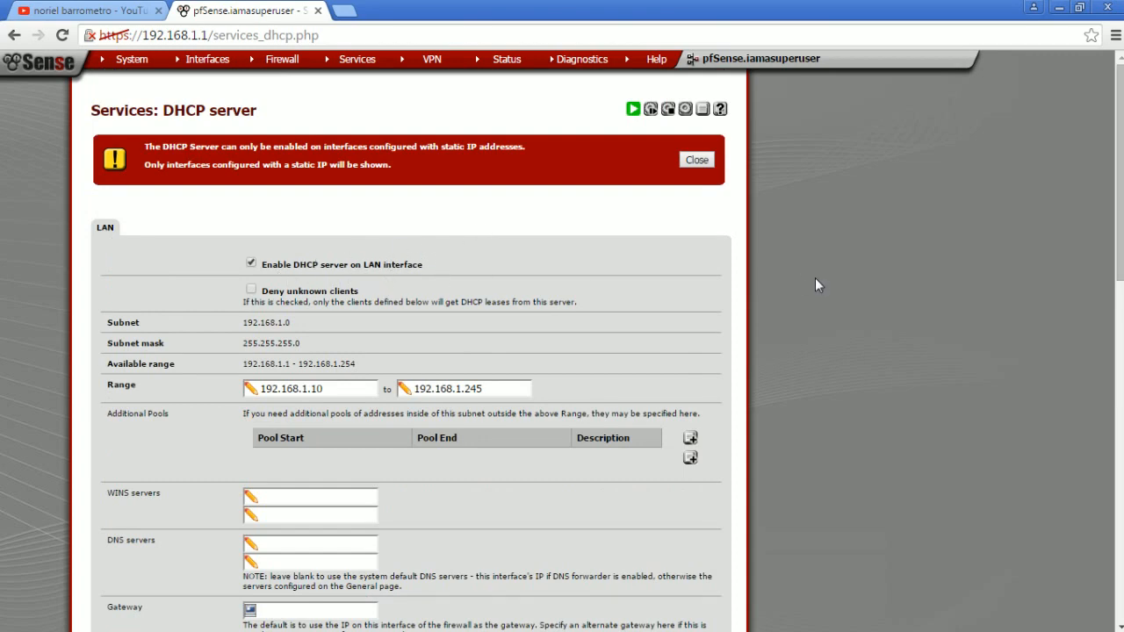
scroll(376, 265, "down", 4)
scroll(389, 271, "up", 4)
scroll(787, 281, "down", 4)
scroll(680, 293, "up", 4)
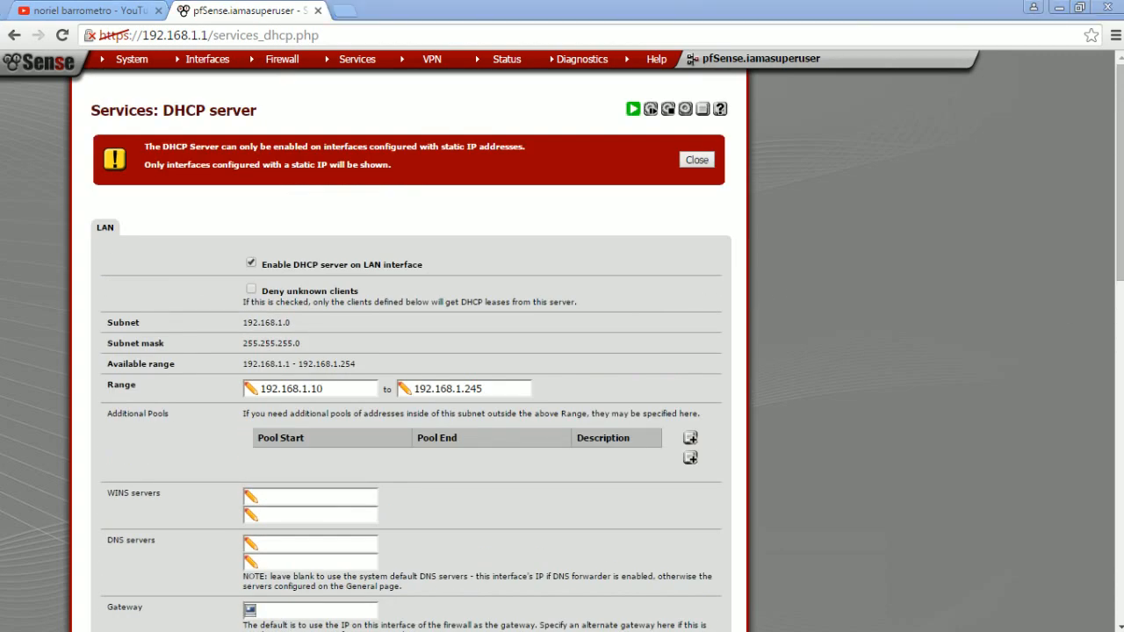
- Bring up the kUbuntu VM and check its lease on the DHCP leases status page, keeping both in view
key("alt+Tab")
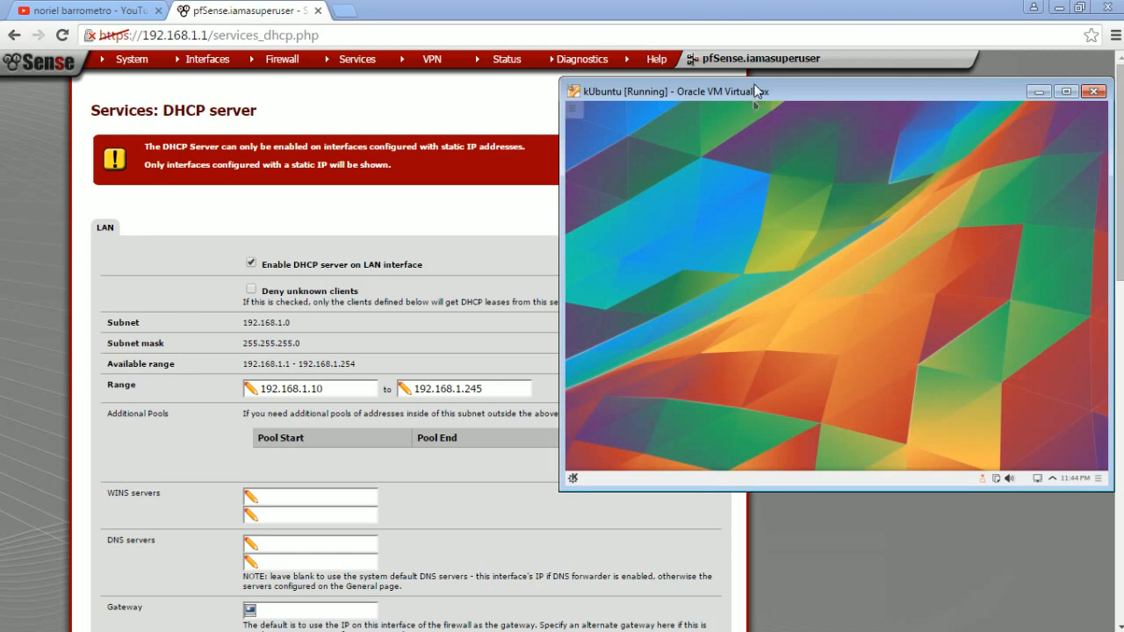
left_click_drag(760, 95, 714, 105)
mouse_move(505, 63)
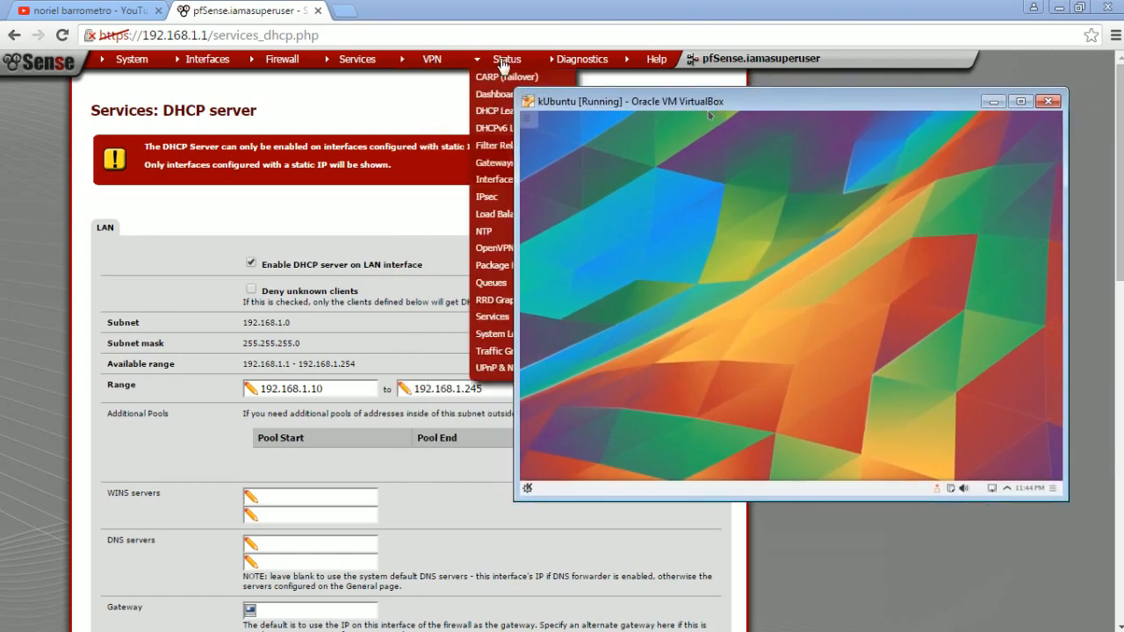
left_click(492, 112)
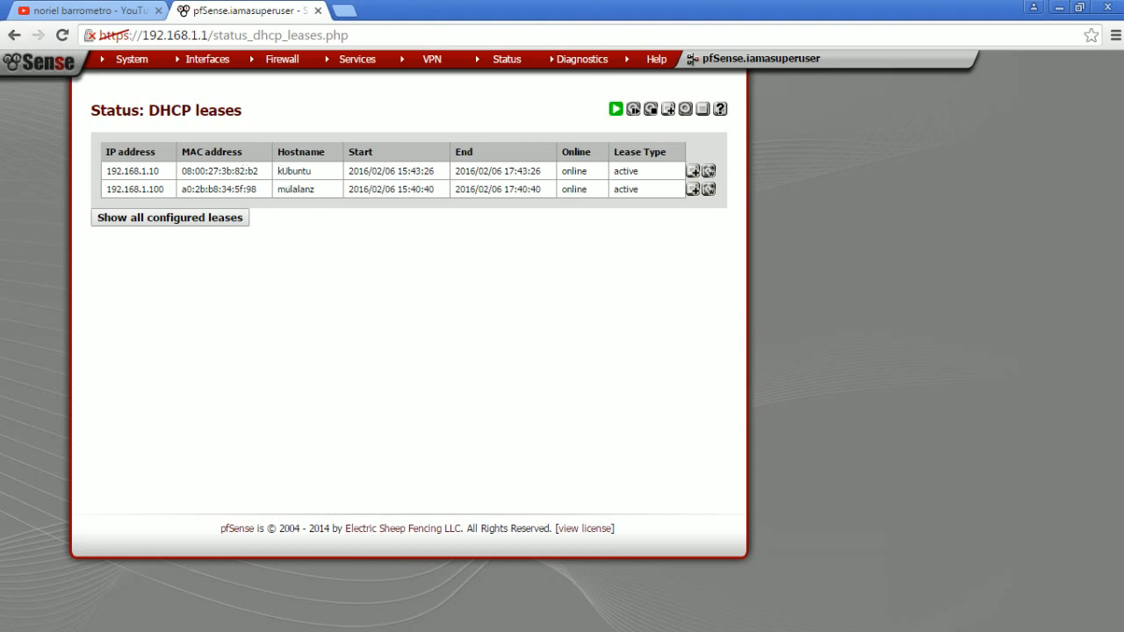
key("alt+Tab")
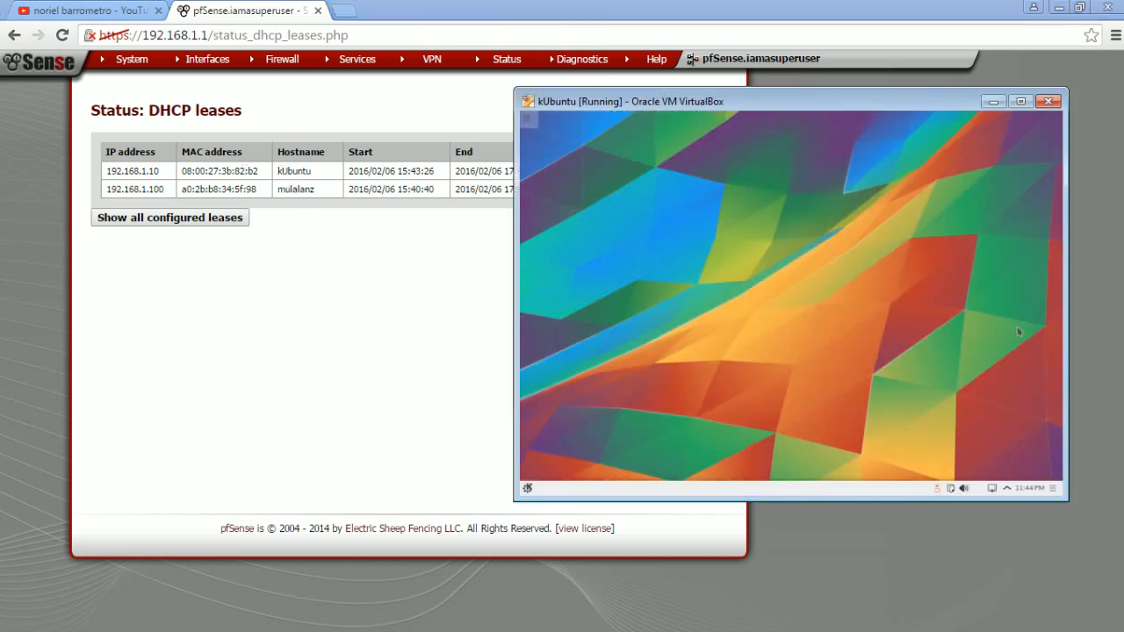
left_click_drag(778, 104, 781, 223)
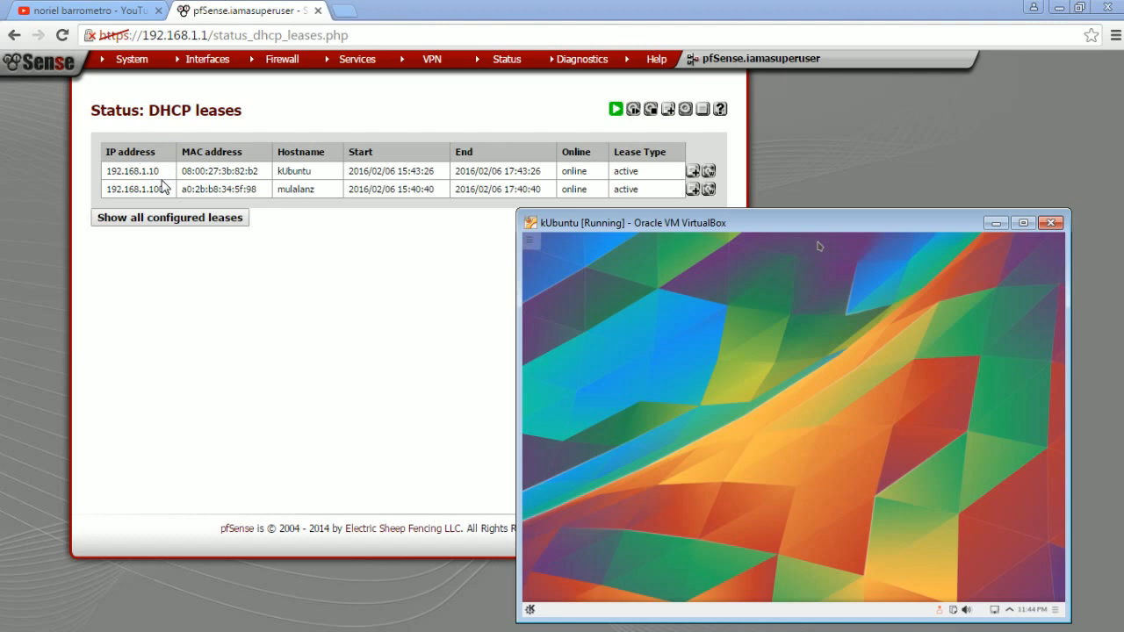
left_click_drag(559, 226, 630, 221)
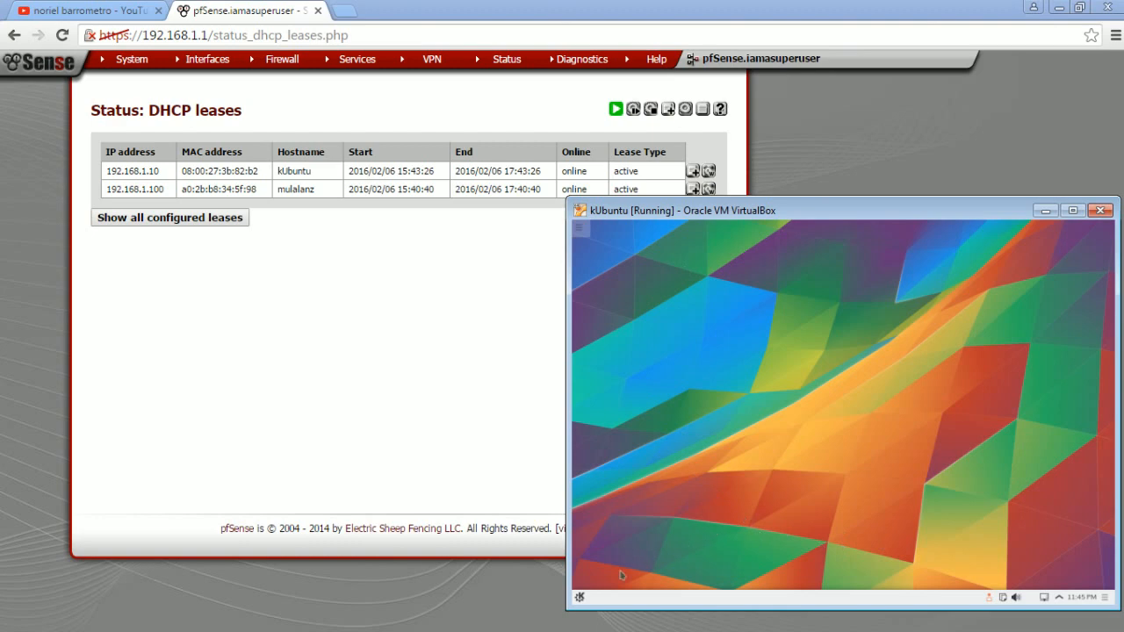
- Launch the Chromium web browser in the kUbuntu VM and load the tutorial author's YouTube channel by its address
left_click(580, 599)
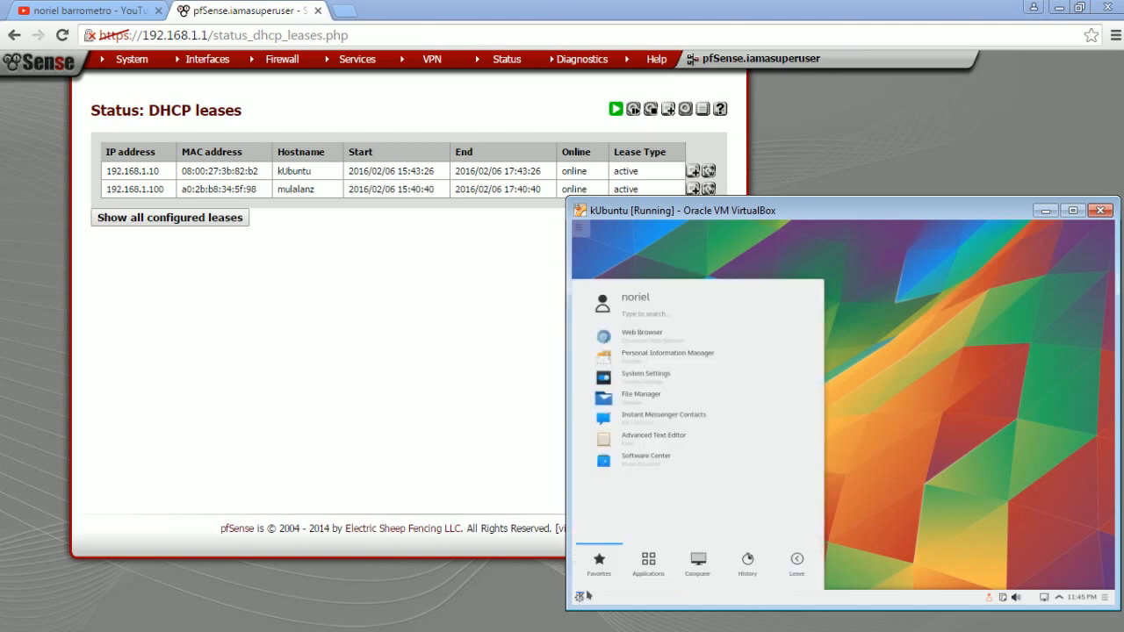
left_click(645, 339)
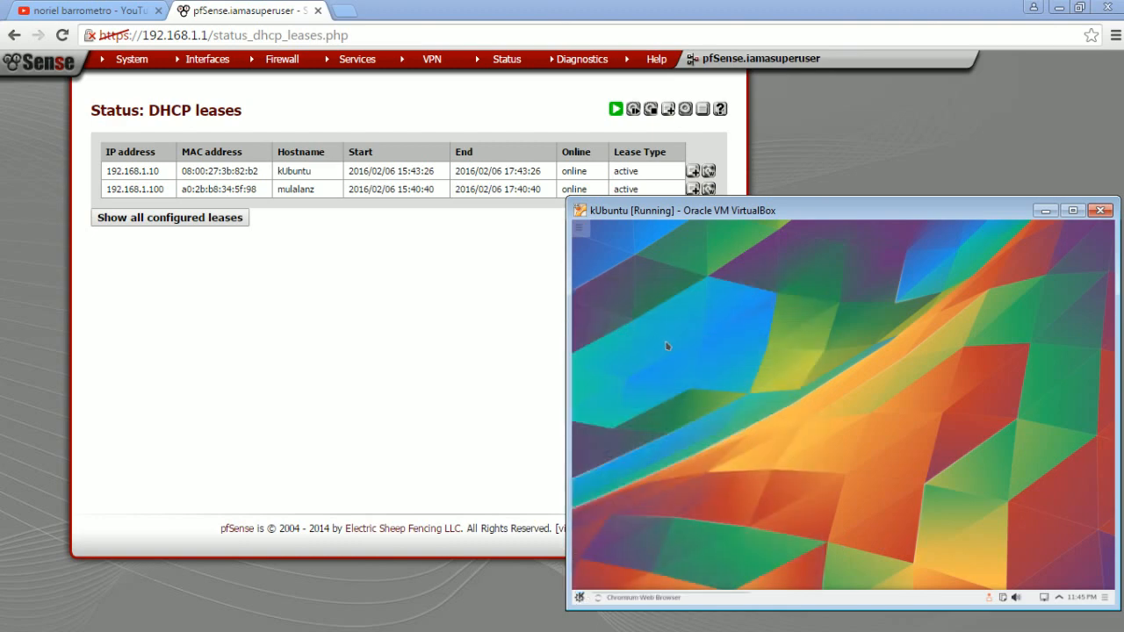
mouse_move(772, 213)
left_mouse_down()
mouse_move(762, 221)
mouse_move(774, 227)
left_mouse_up()
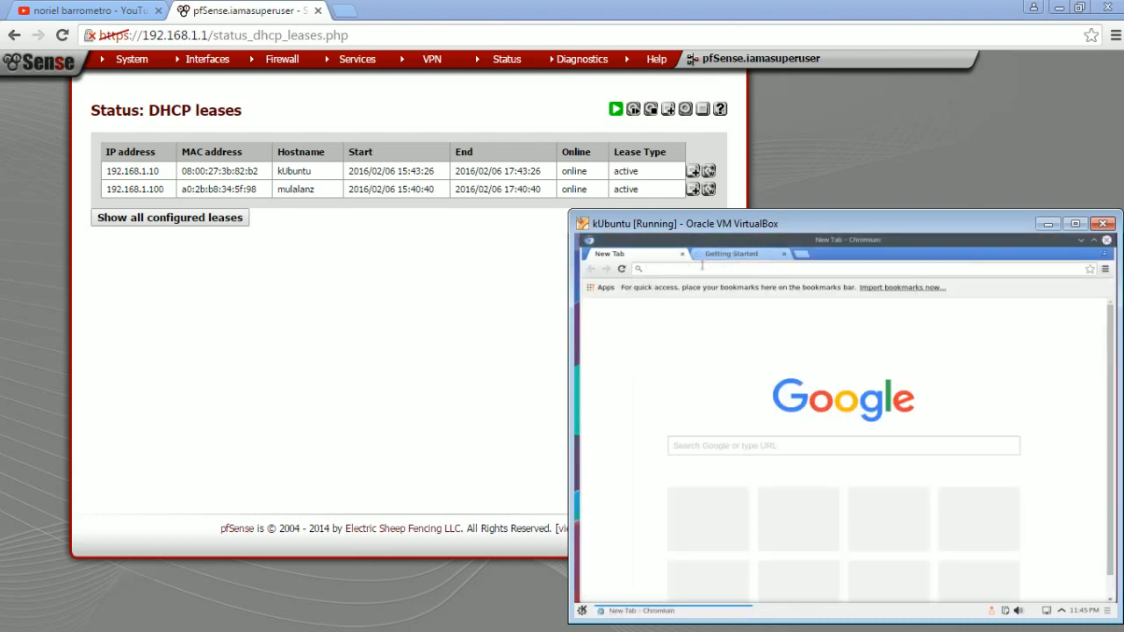
type("yout")
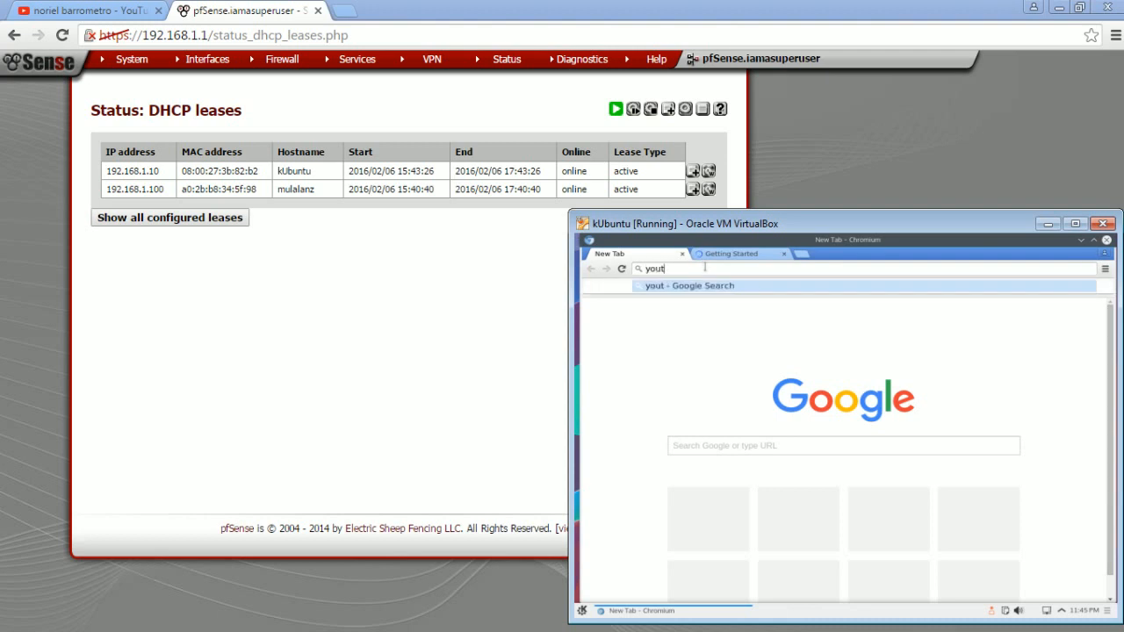
type("ube.c")
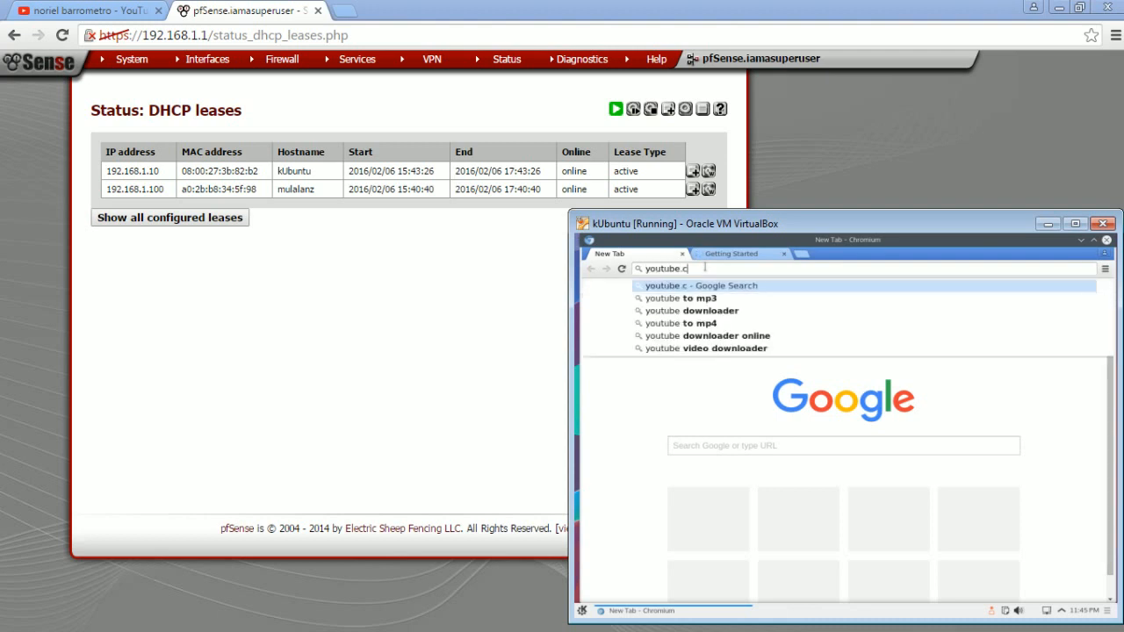
type("om/")
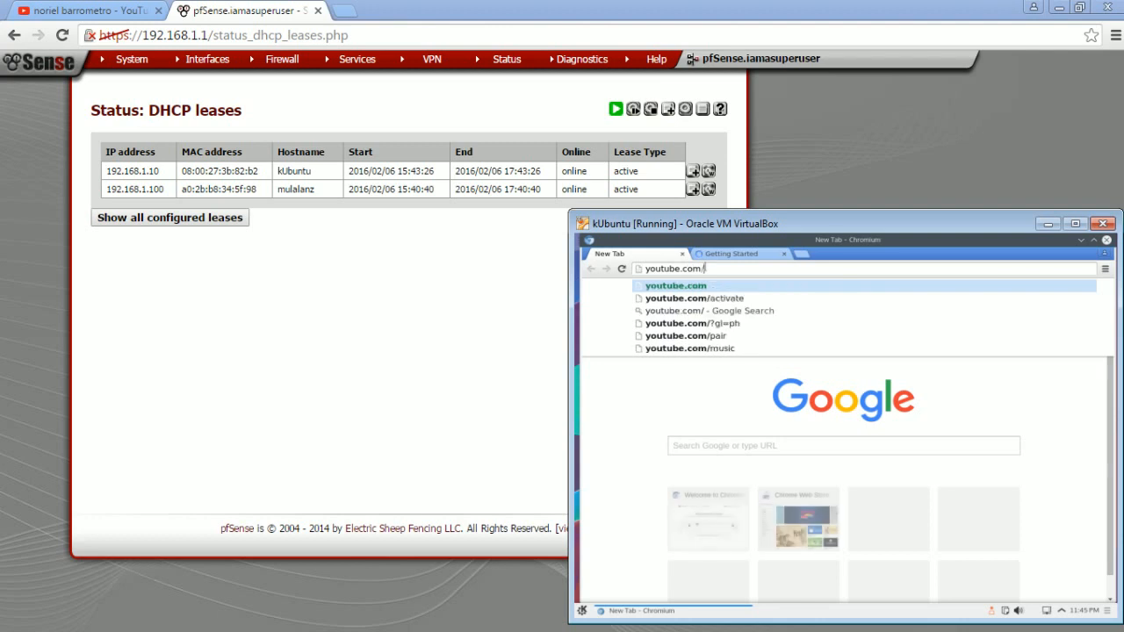
type("barrometronoriel")
key("Return")
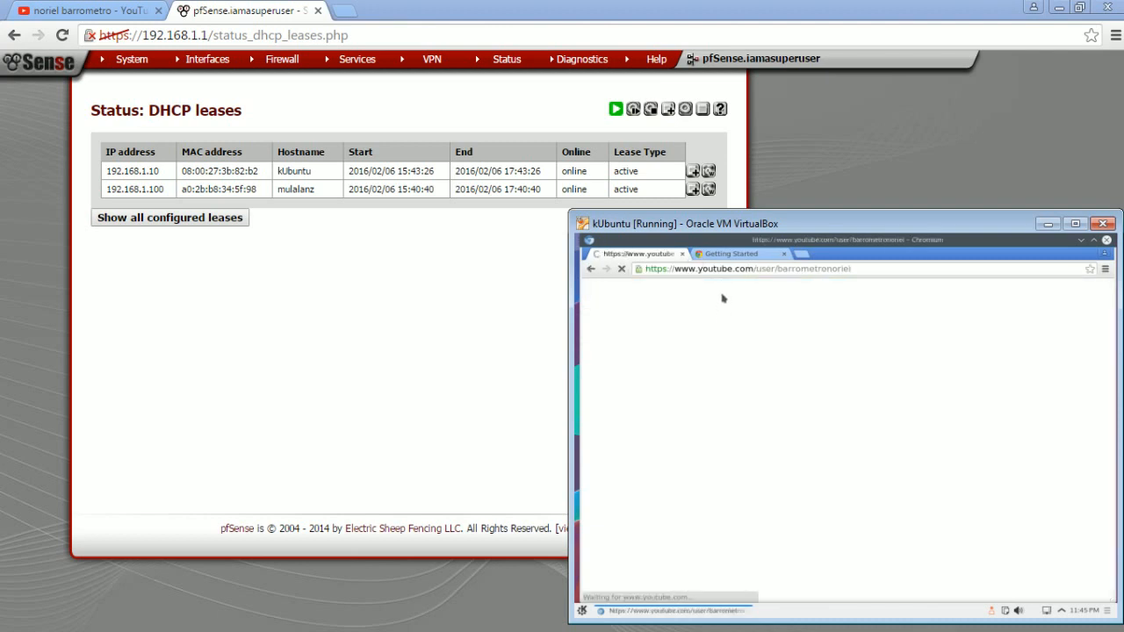
- Enlarge the kUbuntu VM window and reposition it so the whole YouTube channel page fits on screen
left_click_drag(803, 221, 484, 86)
left_click_drag(807, 483, 962, 605)
left_click_drag(682, 87, 668, 65)
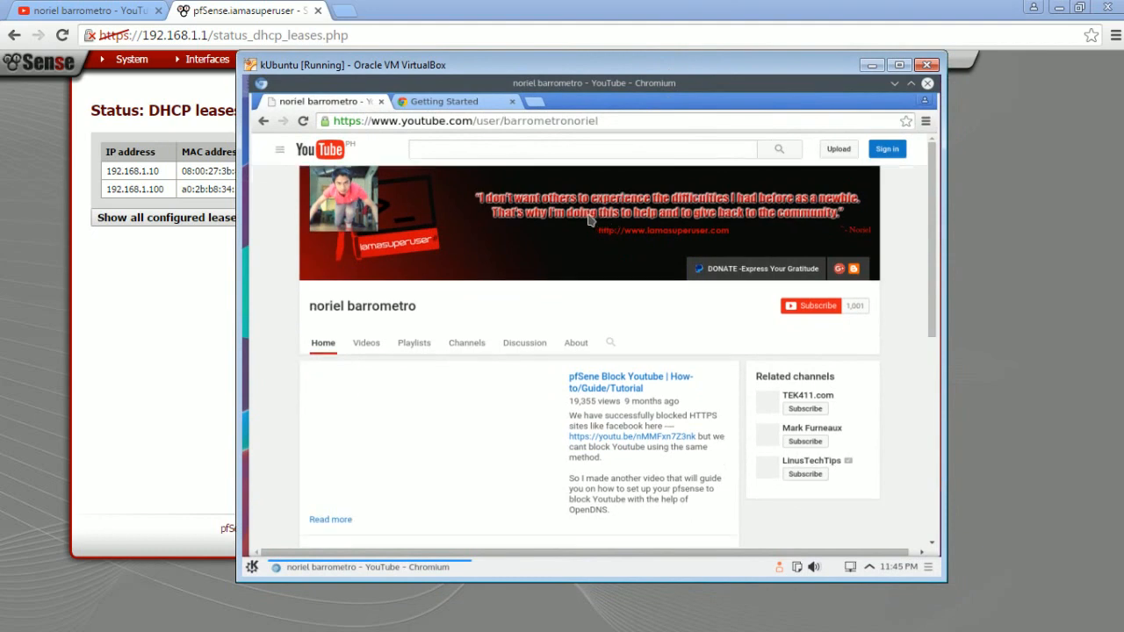
- Inspect the Getting Started page and its address in Chromium, and return to the YouTube channel page
left_click(475, 102)
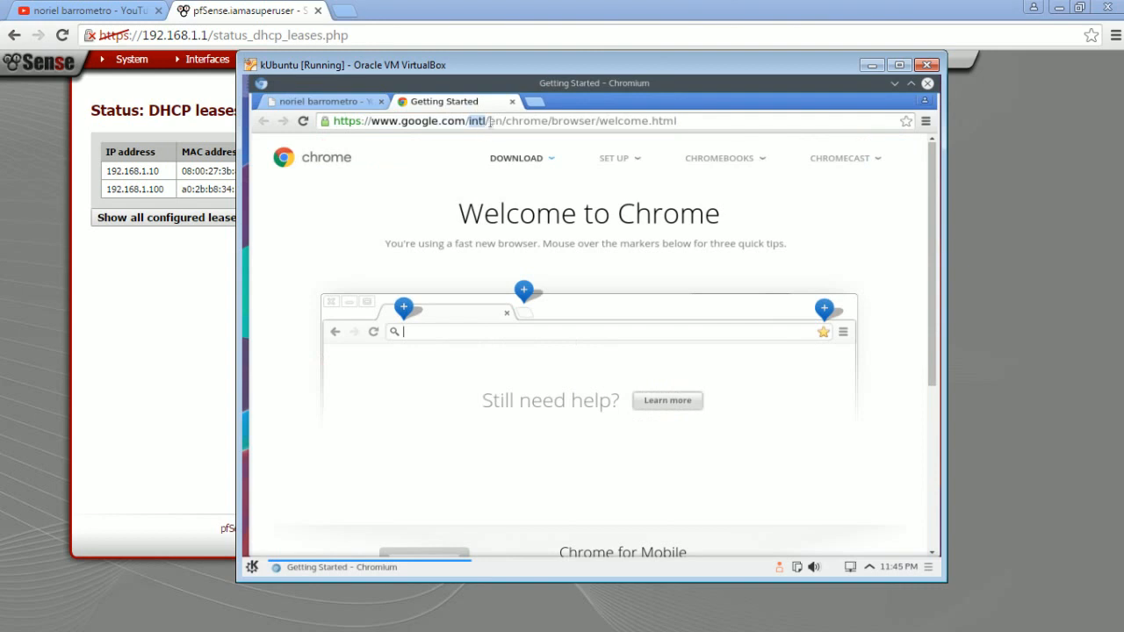
left_click(489, 121)
key("Right")
key("Down")
key("Down")
key("Up")
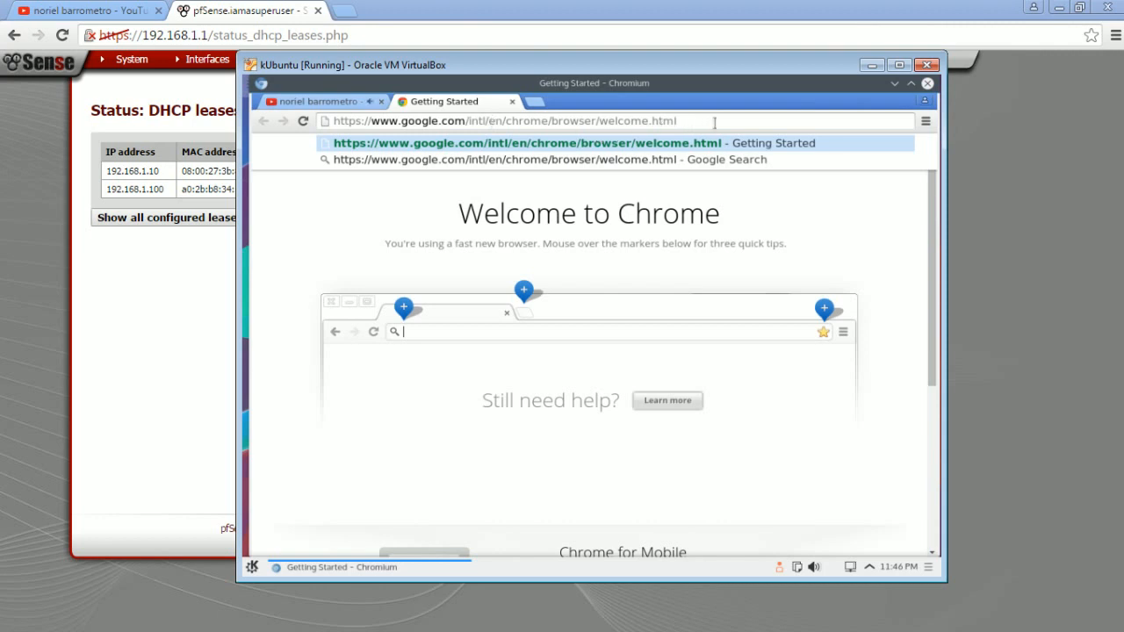
left_click(318, 102)
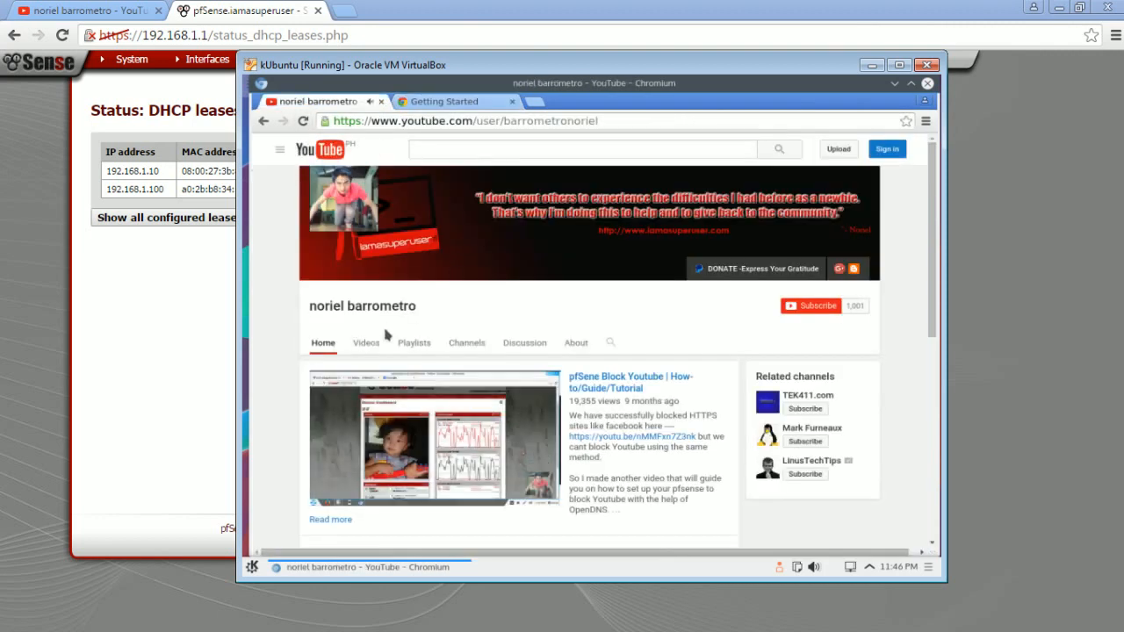
- Load 192.168.1.1 in the Getting Started tab and proceed past the certificate warning to the pfSense login page
left_click(430, 105)
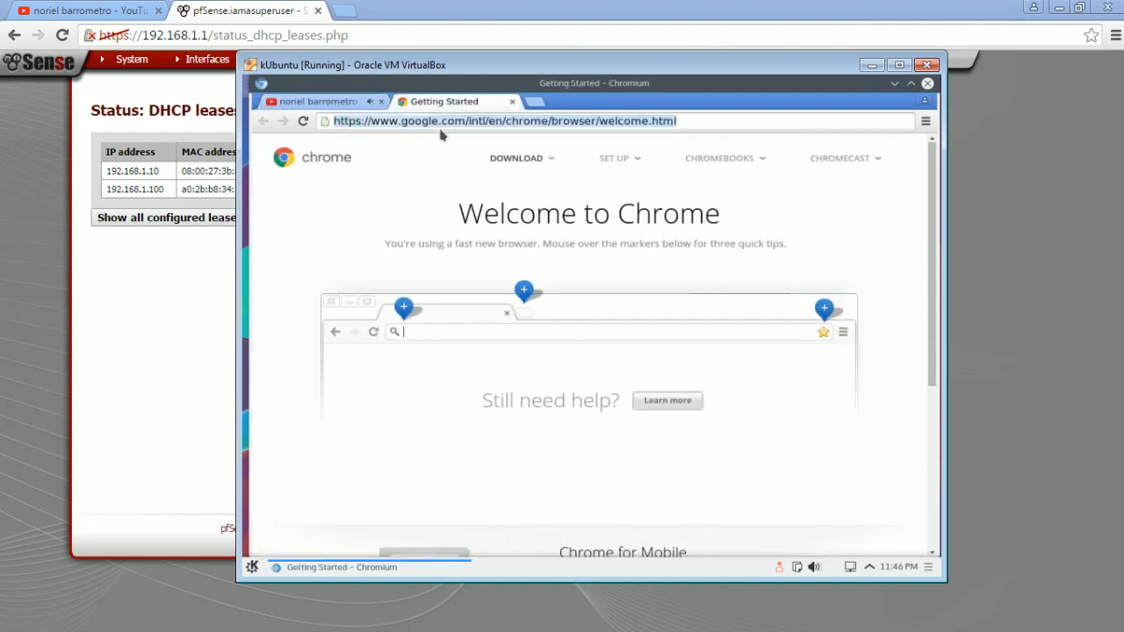
type("192.168")
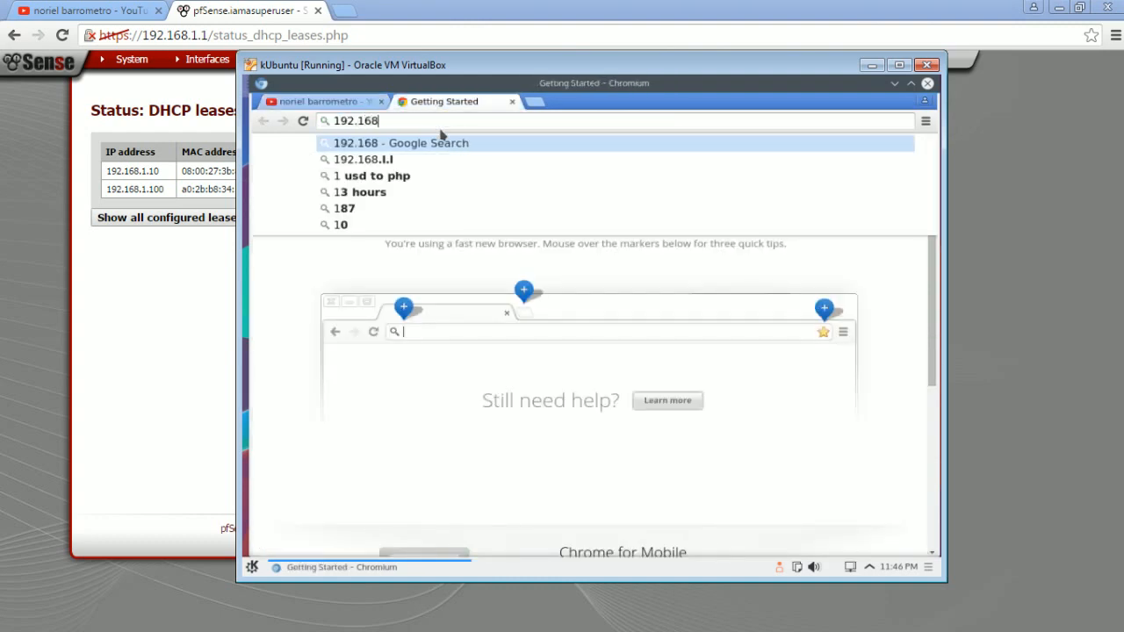
type(".1.1")
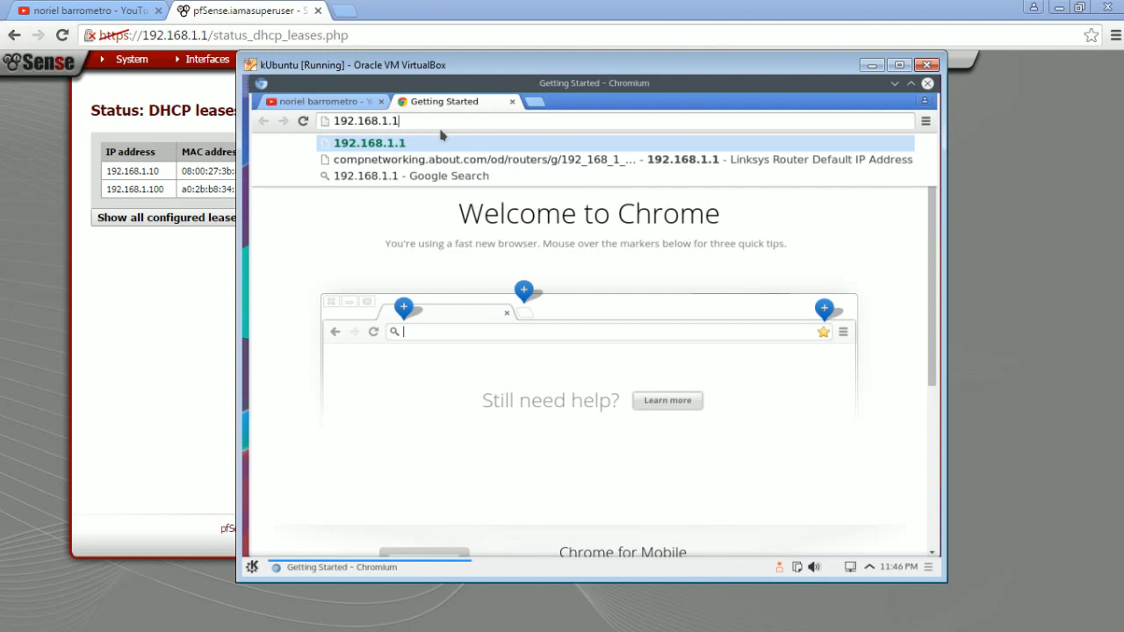
key("Return")
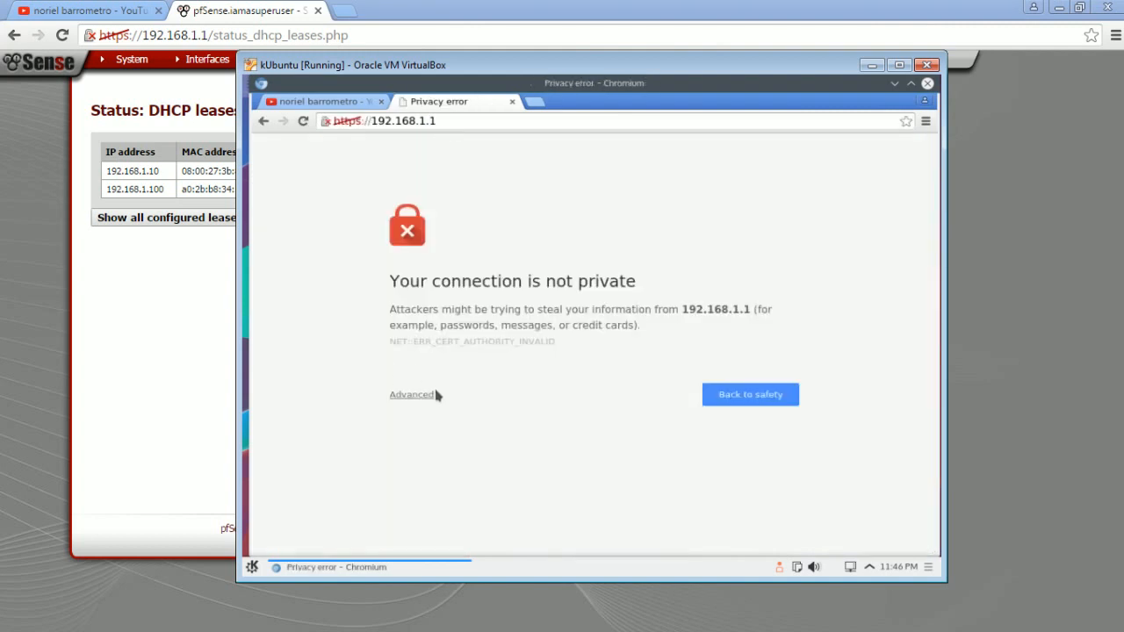
left_click(437, 395)
left_click(435, 506)
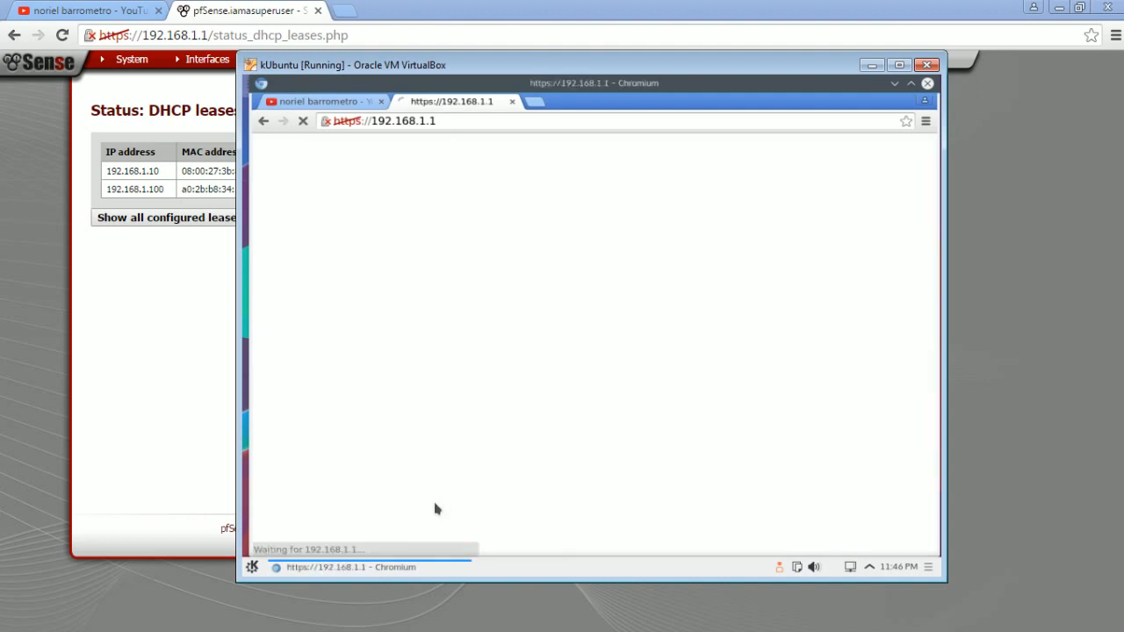
left_click(312, 101)
left_click(444, 105)
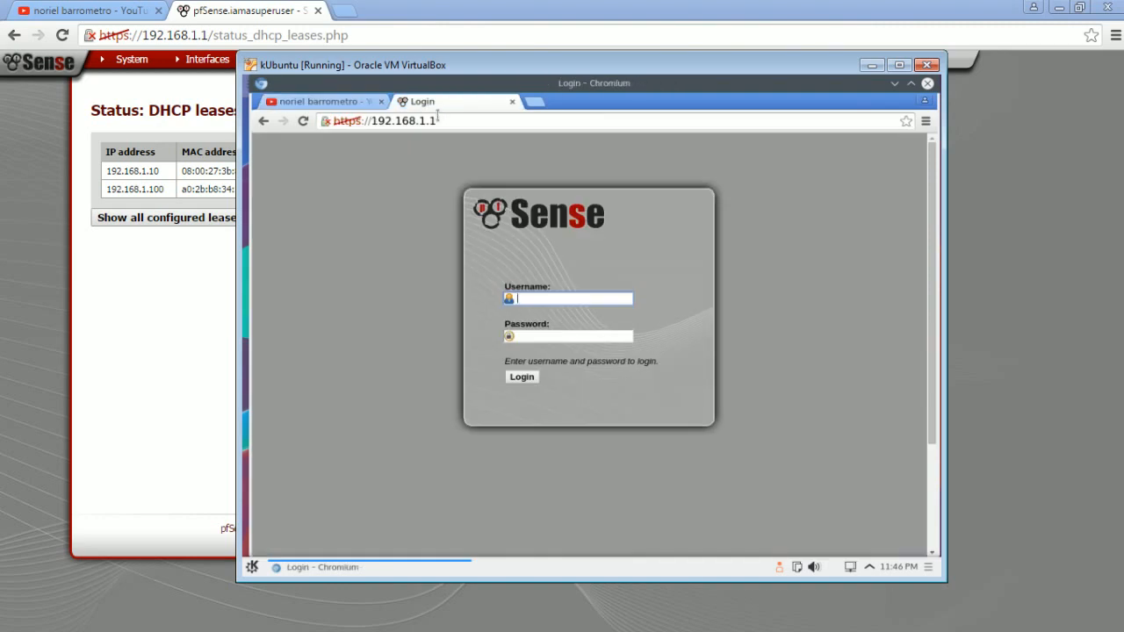
- Return to the YouTube channel page in the VM and move the kUbuntu window clear of the DHCP lease list
left_click(336, 103)
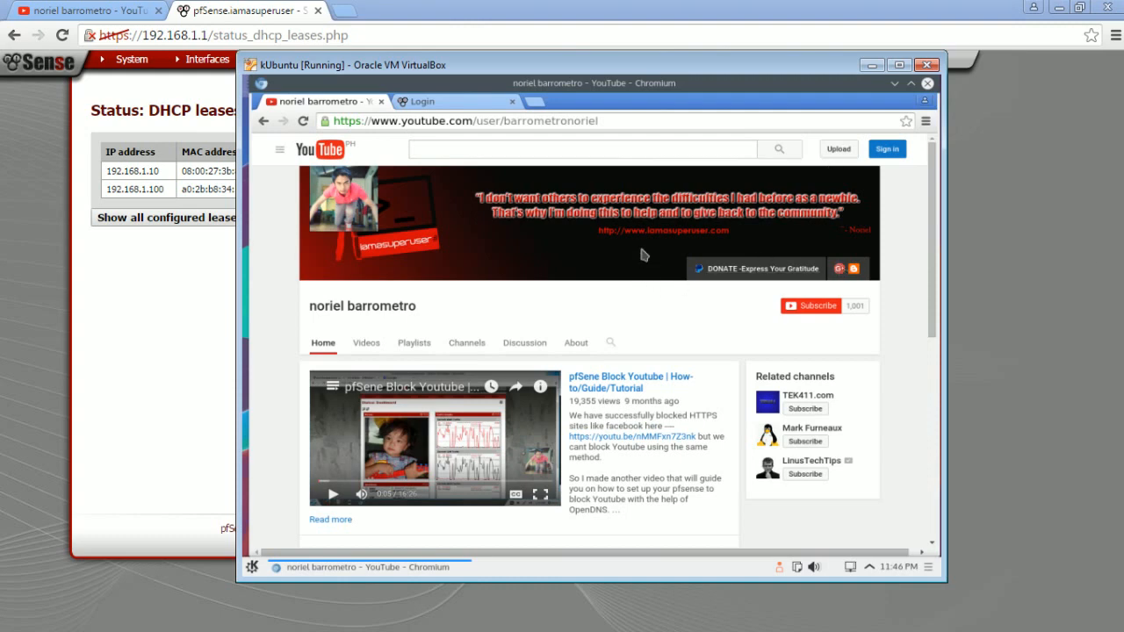
left_click_drag(669, 68, 674, 67)
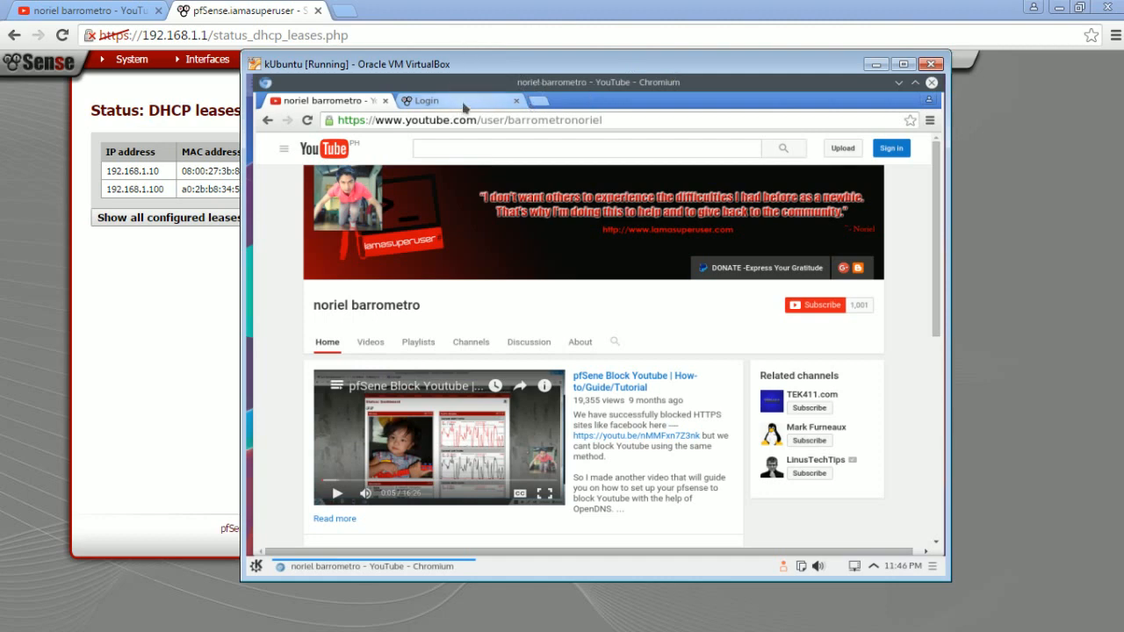
left_click_drag(480, 70, 632, 91)
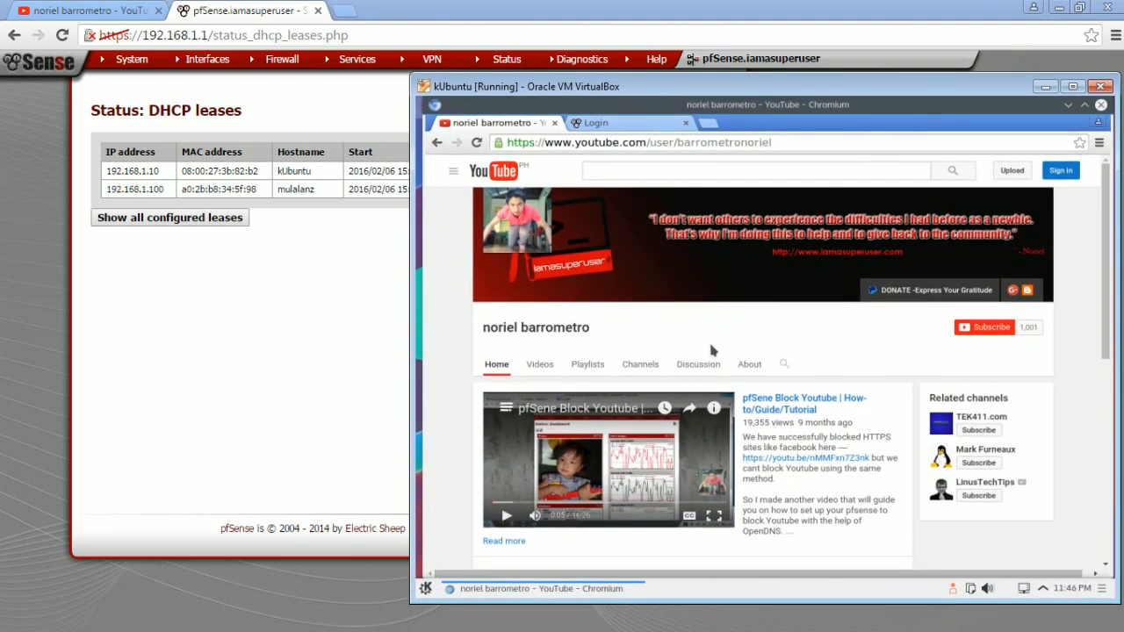
mouse_move(1105, 275)
left_mouse_down()
mouse_move(1093, 323)
mouse_move(1101, 262)
left_mouse_up()
- Bring up VirtualBox Manager and compare the kUbuntu VM's network adapter with the pfSense network diagram in PowerPoint
key("alt+Tab")
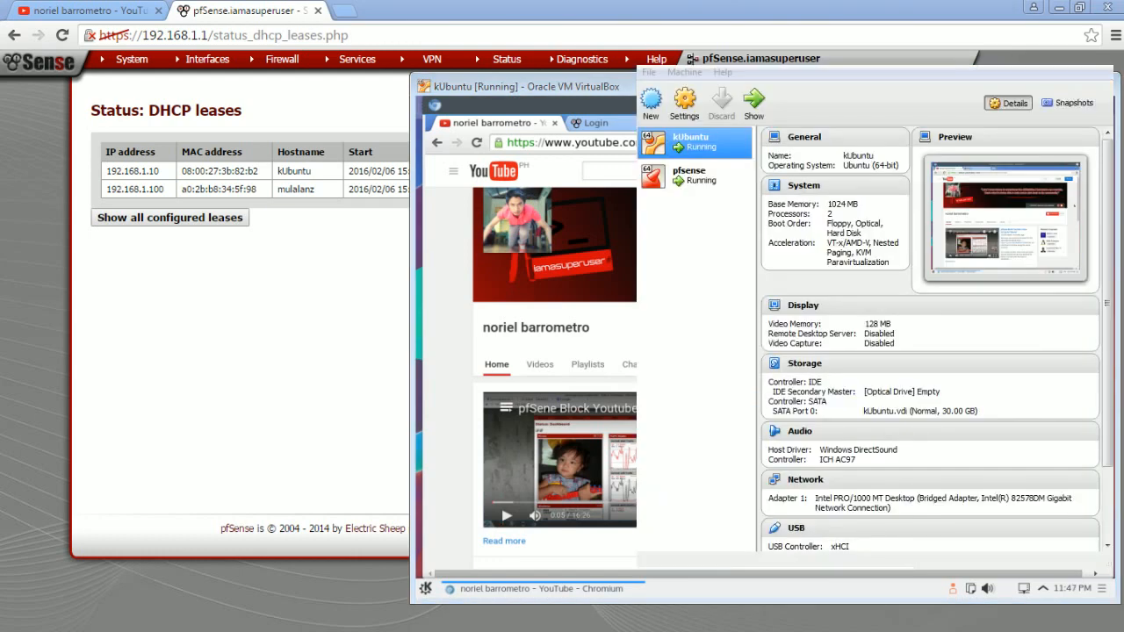
left_click_drag(799, 88, 385, 88)
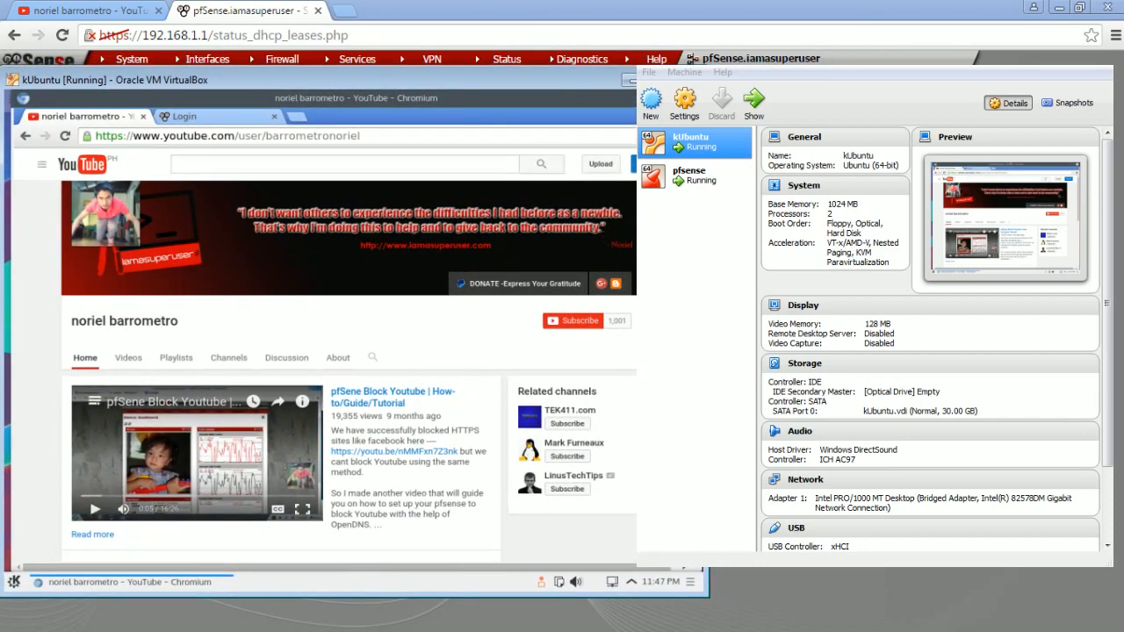
scroll(349, 369, "down", 3)
scroll(349, 369, "up", 3)
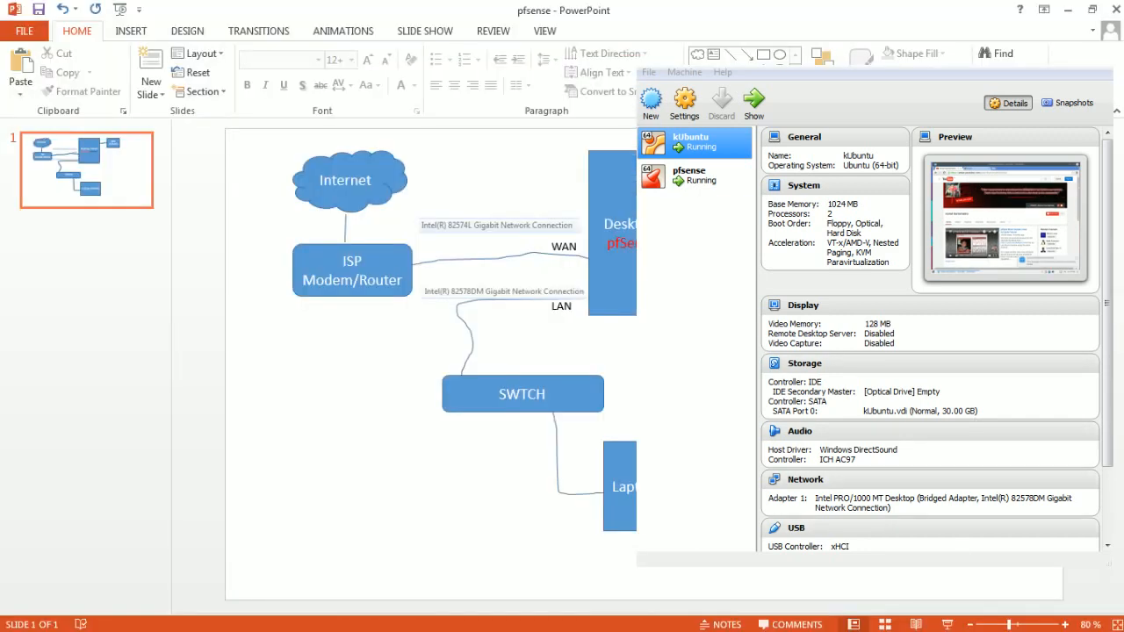
- Review the pfsense VM's network adapter settings, close them unchanged, and switch back to the DHCP leases page in Chrome
left_click(717, 186)
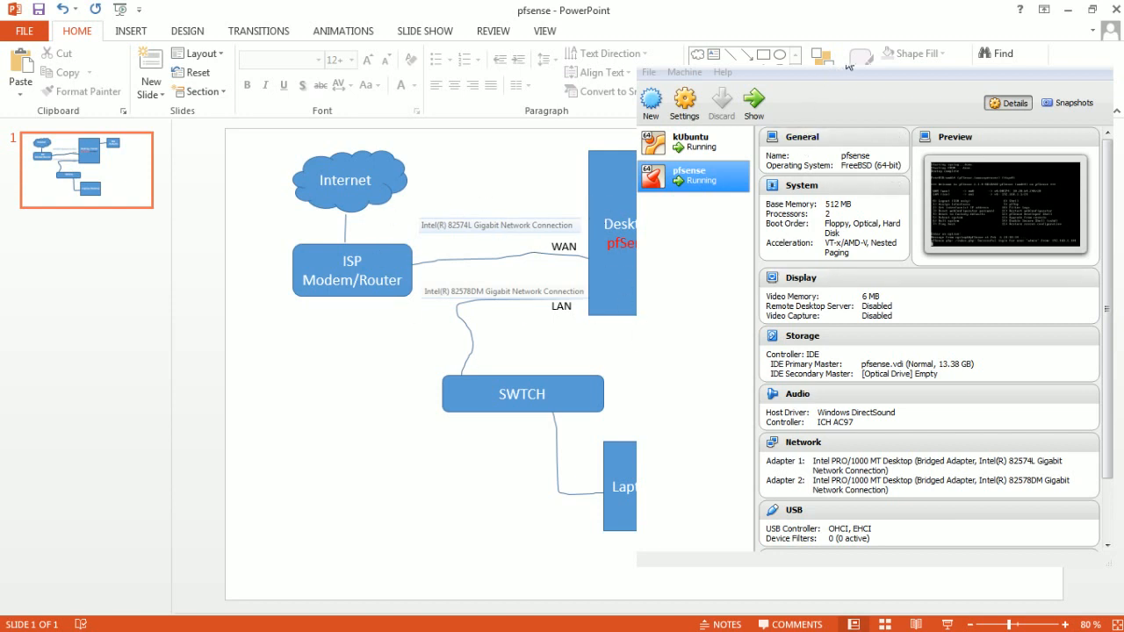
left_click(701, 180)
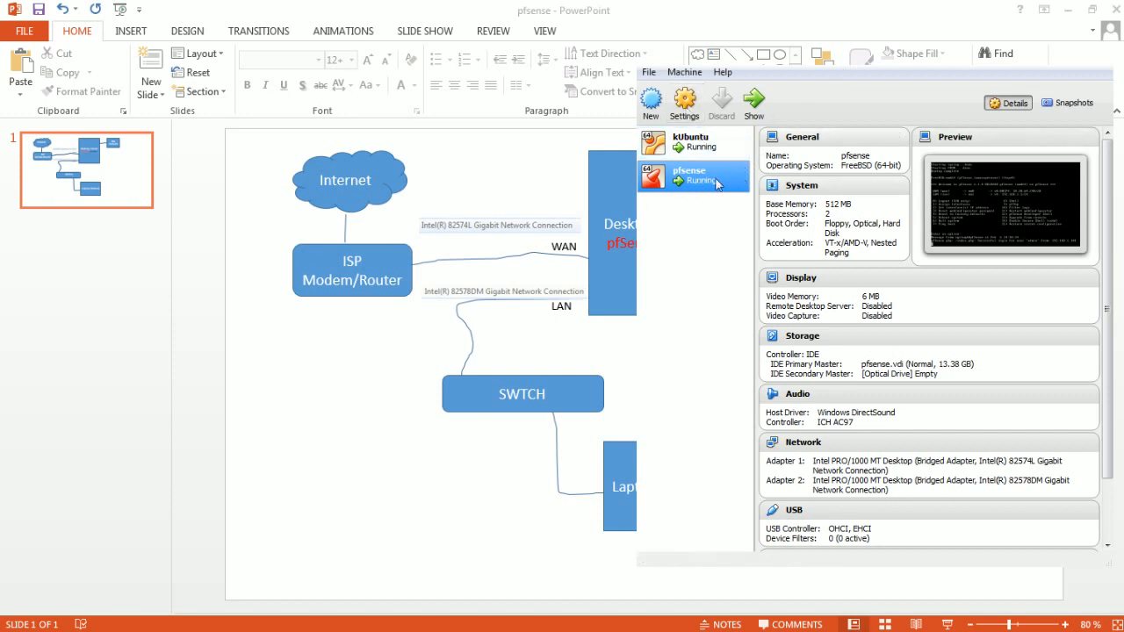
left_click(684, 101)
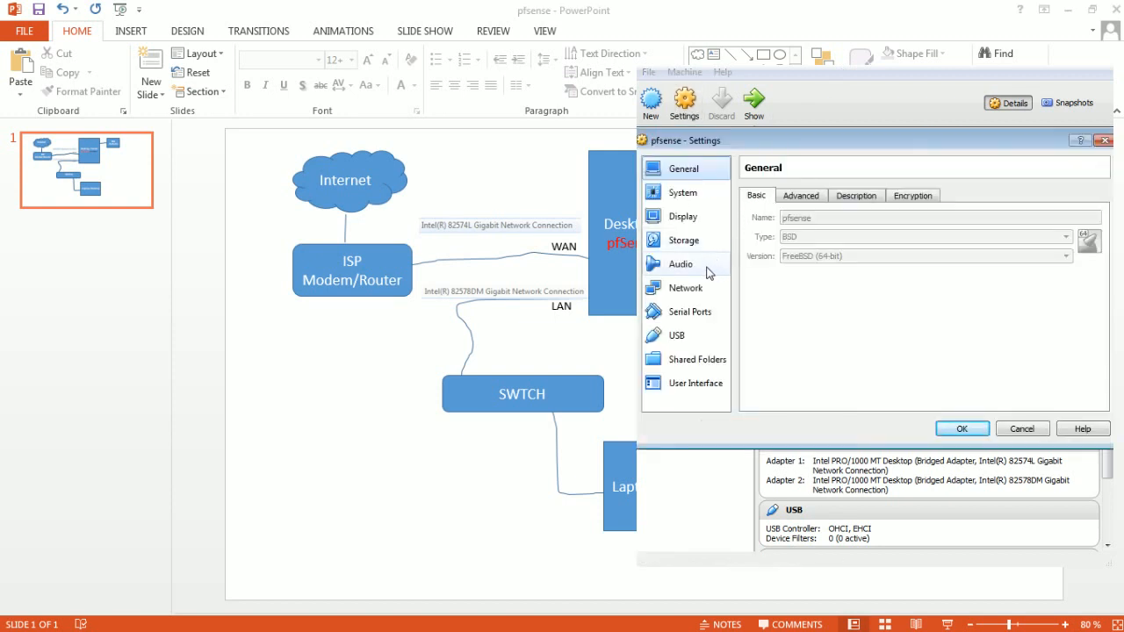
left_click(684, 289)
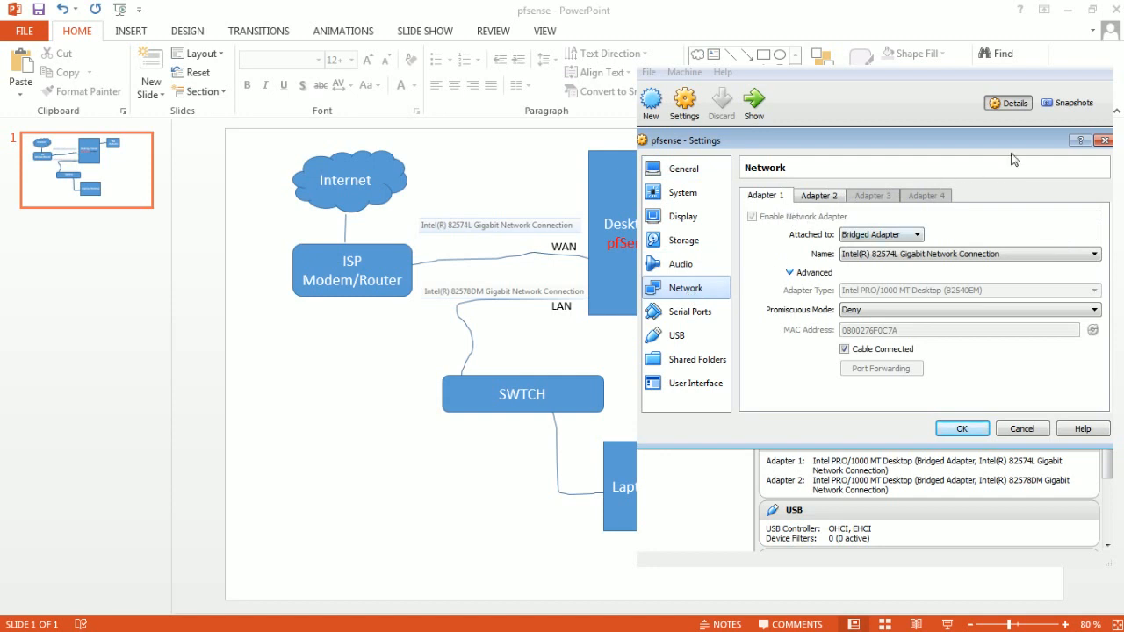
left_click(1105, 141)
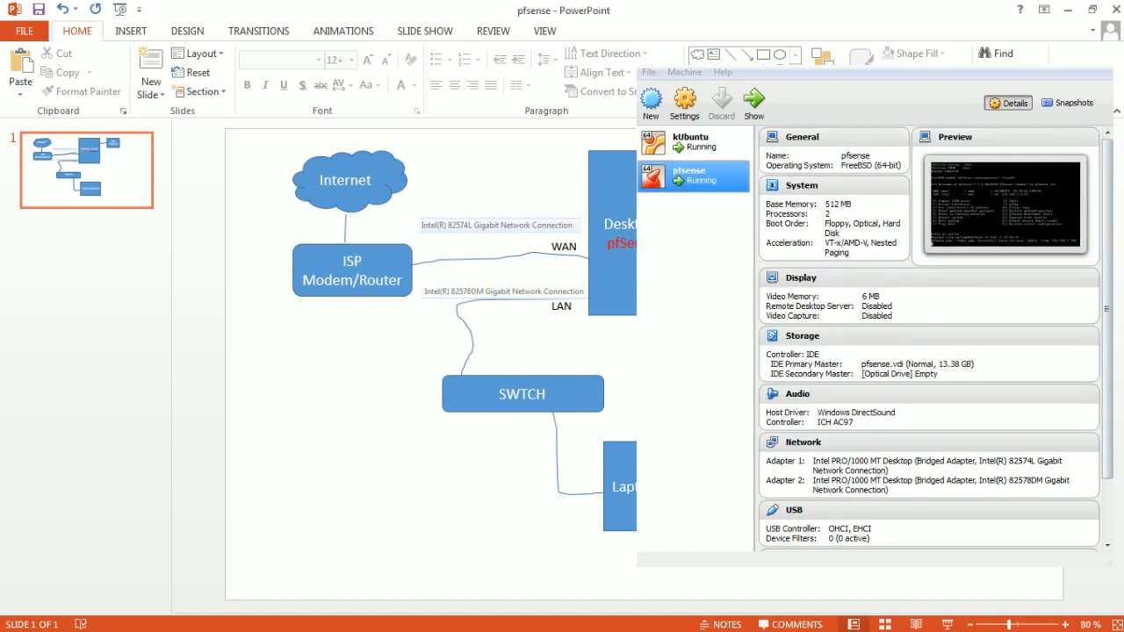
key("alt+Tab")
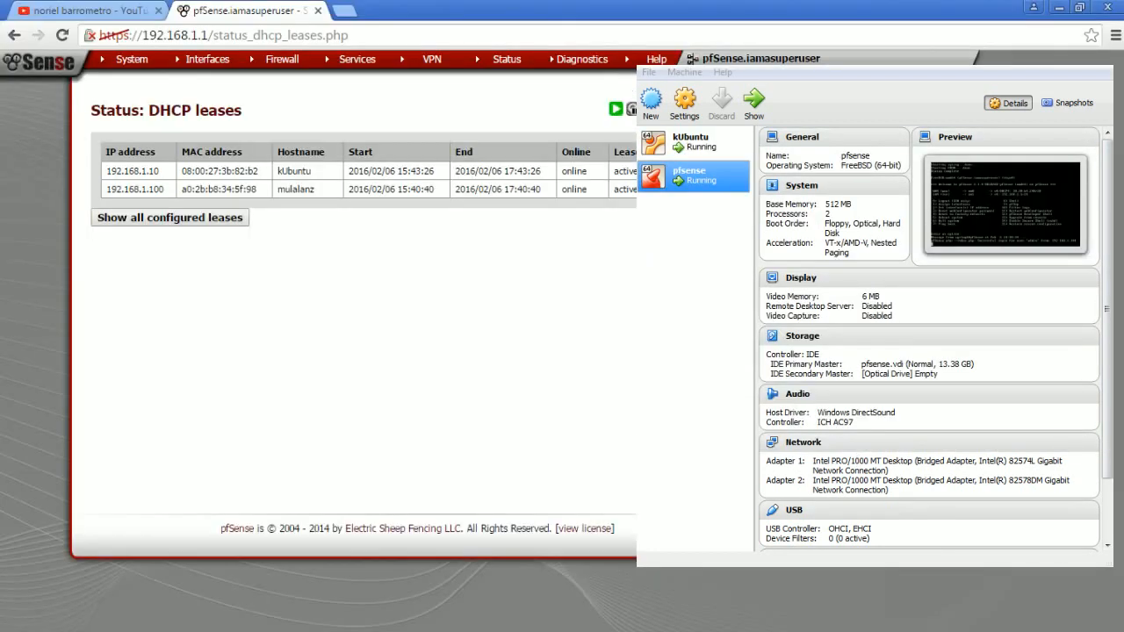